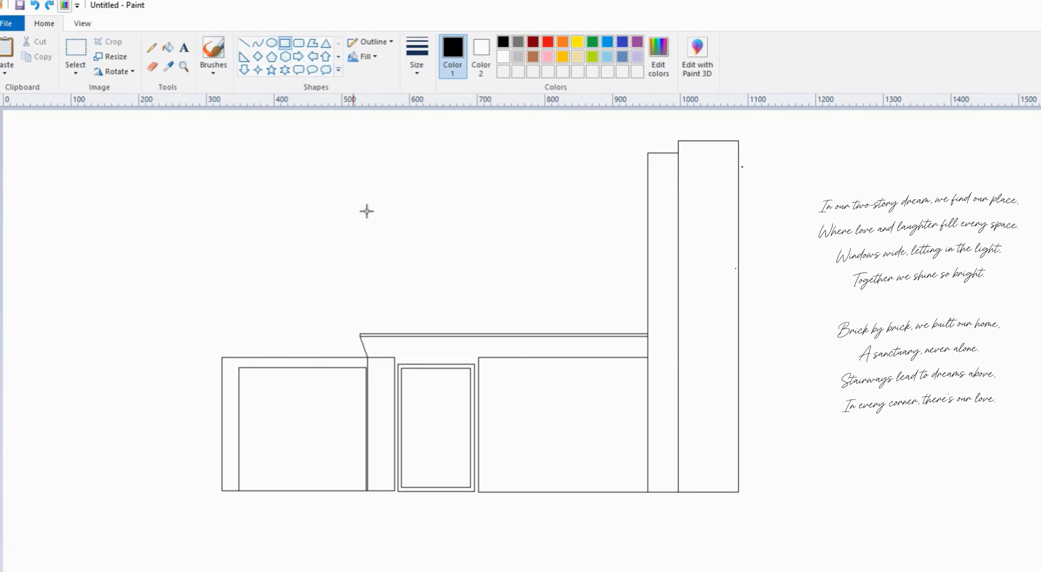
- Draw the upper-storey wall with its parapet band above the entrance canopy, and the side wing above the garage with a sloping roof
left_click_drag(648, 335, 645, 155)
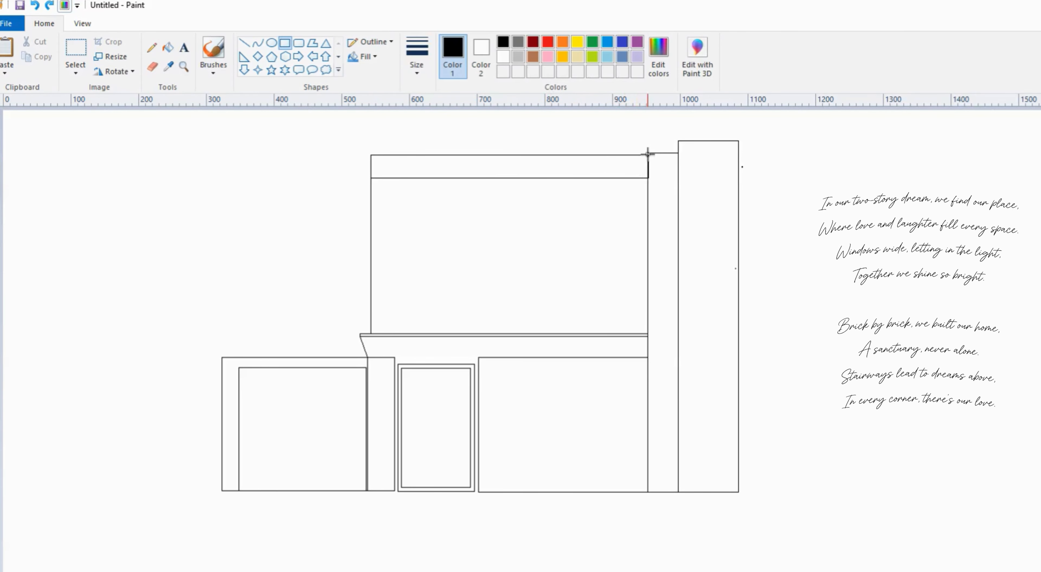
left_click_drag(371, 154, 644, 157)
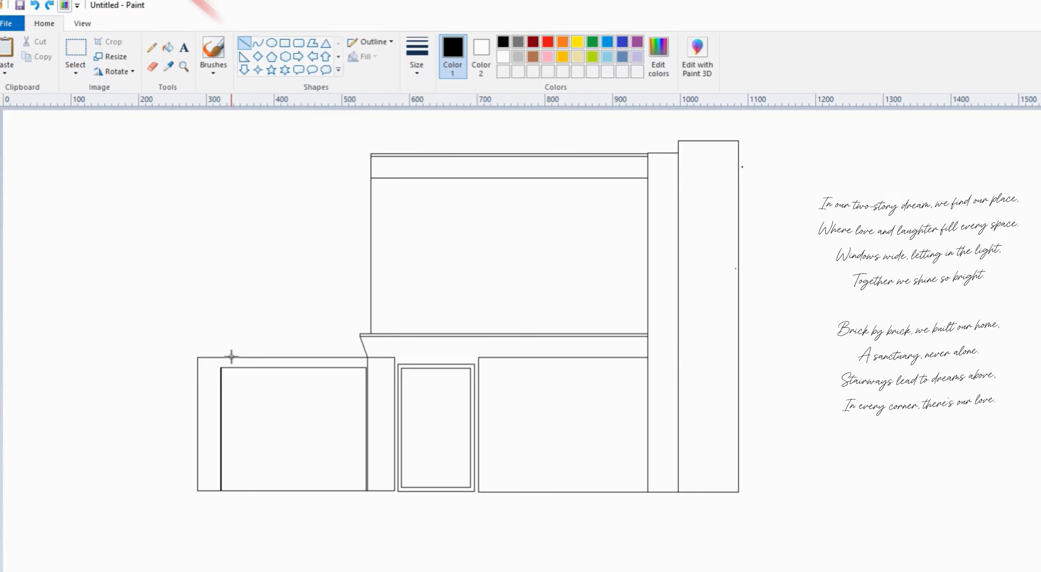
left_click_drag(231, 356, 281, 215)
mouse_move(371, 186)
left_mouse_down()
mouse_move(218, 212)
mouse_move(371, 182)
left_mouse_up()
key("ctrl+z")
left_click_drag(219, 207, 371, 180)
- Erase the tower's flat top edge and draw an overhanging pitched roof with double edge lines on both slopes
left_click(151, 66)
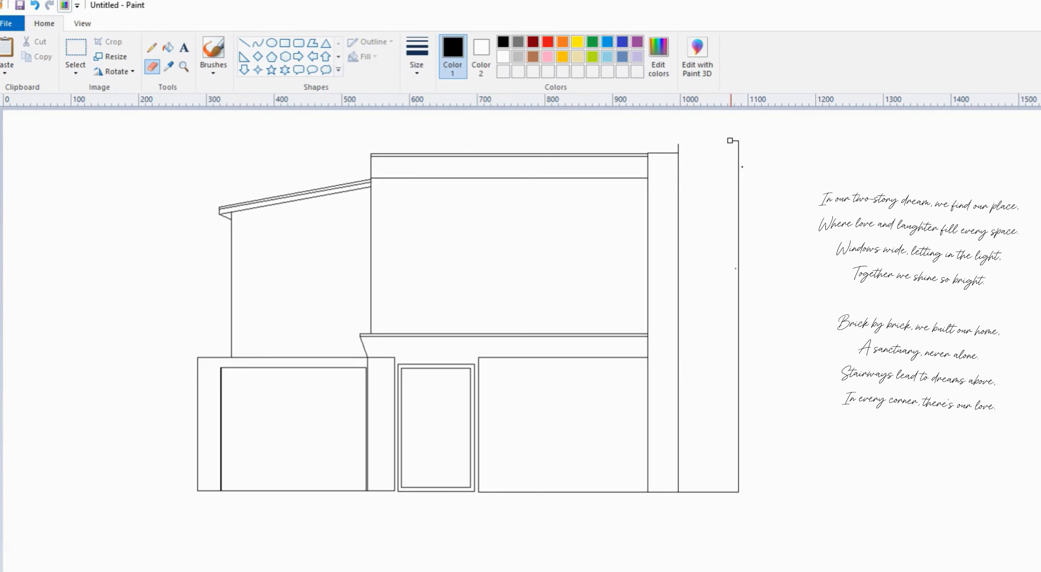
left_click(244, 42)
left_click_drag(751, 145, 647, 118)
left_click_drag(742, 155, 739, 155)
left_click_drag(754, 147, 646, 114)
mouse_move(754, 140)
left_mouse_down()
mouse_move(654, 111)
mouse_move(646, 141)
mouse_move(625, 153)
mouse_move(613, 144)
mouse_move(580, 152)
left_mouse_up()
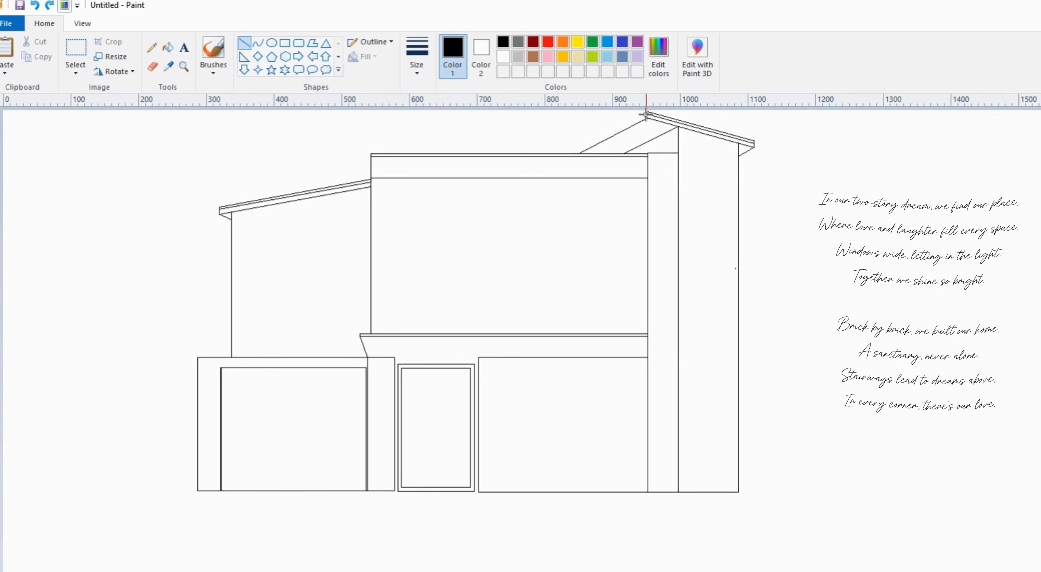
left_click_drag(645, 113, 574, 153)
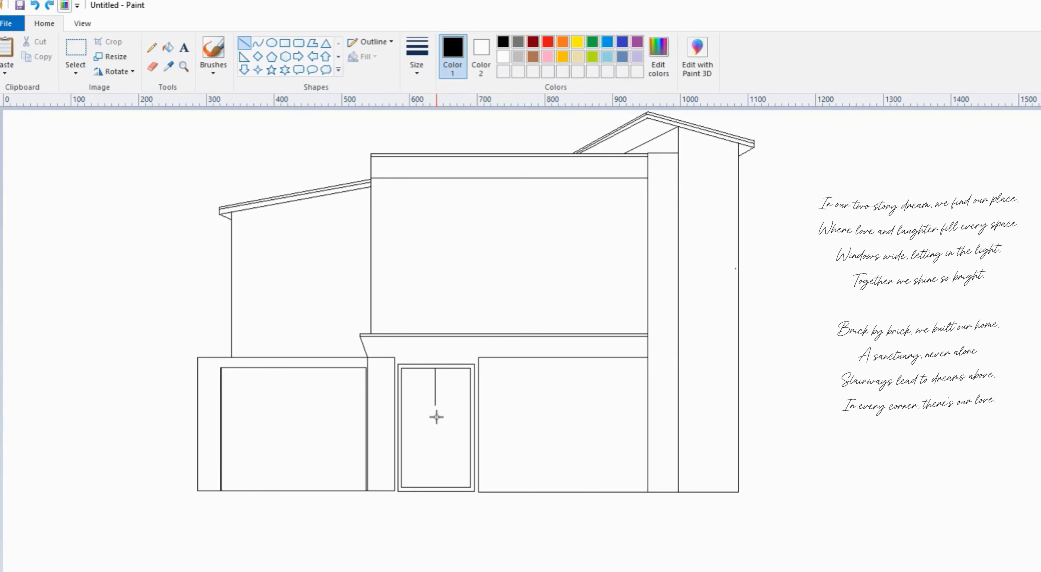
- Divide the entrance door into two leaves with a double centre line and delete the bottom edge of its outer frame
mouse_move(436, 478)
left_mouse_down()
mouse_move(441, 406)
mouse_move(452, 486)
left_mouse_up()
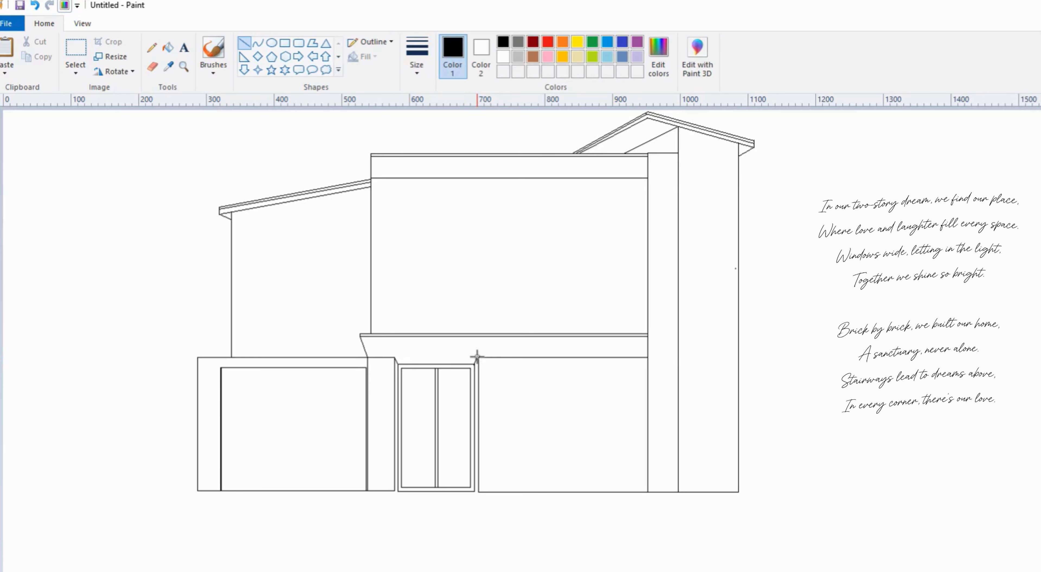
left_click(76, 48)
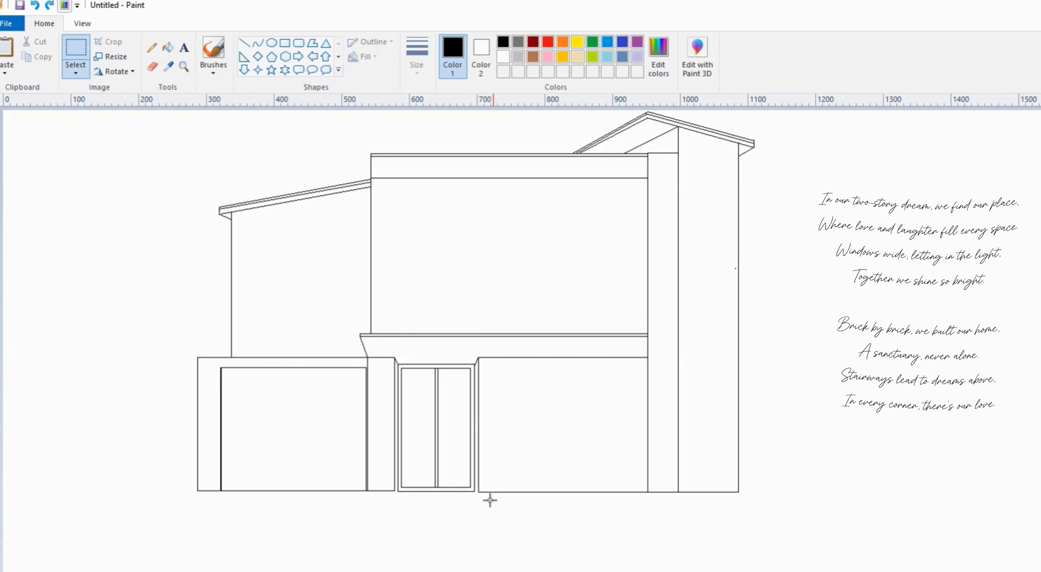
left_click_drag(475, 501, 391, 484)
key("Delete")
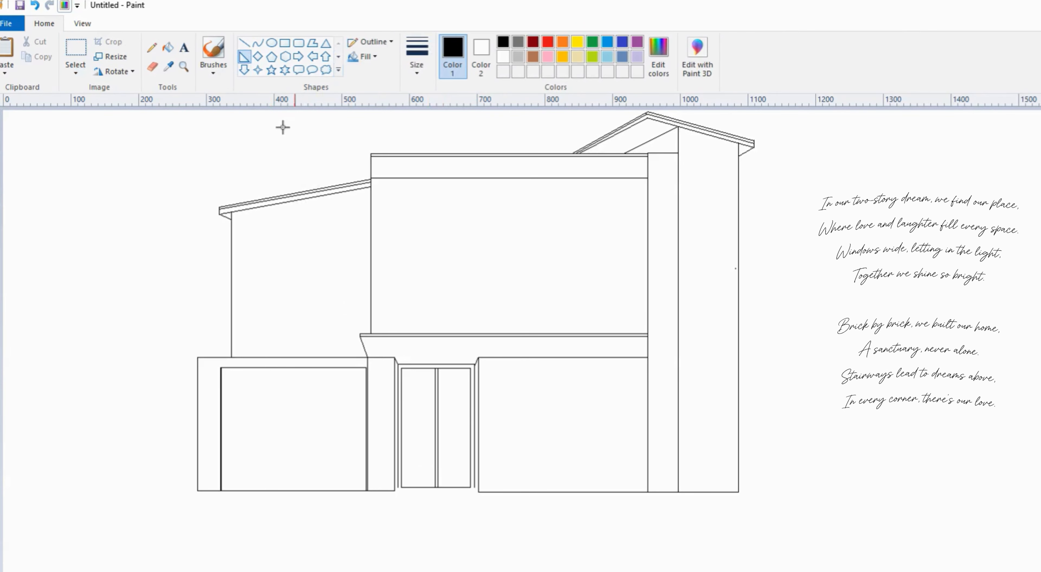
- Draw two entrance steps that flare outward below the door, each with a thin front riser
left_click(247, 48)
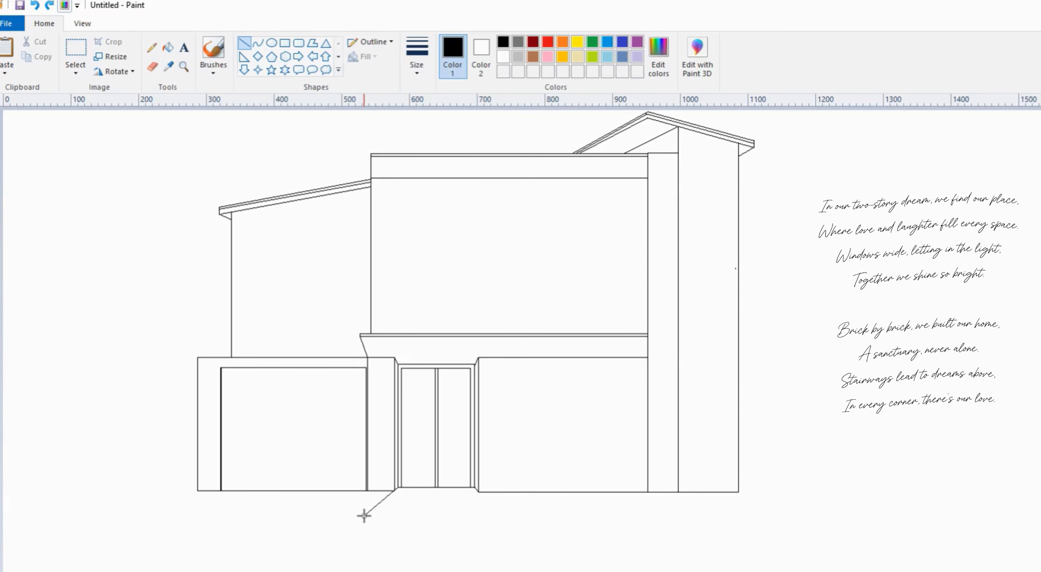
left_click_drag(363, 516, 360, 518)
left_click_drag(476, 490, 502, 519)
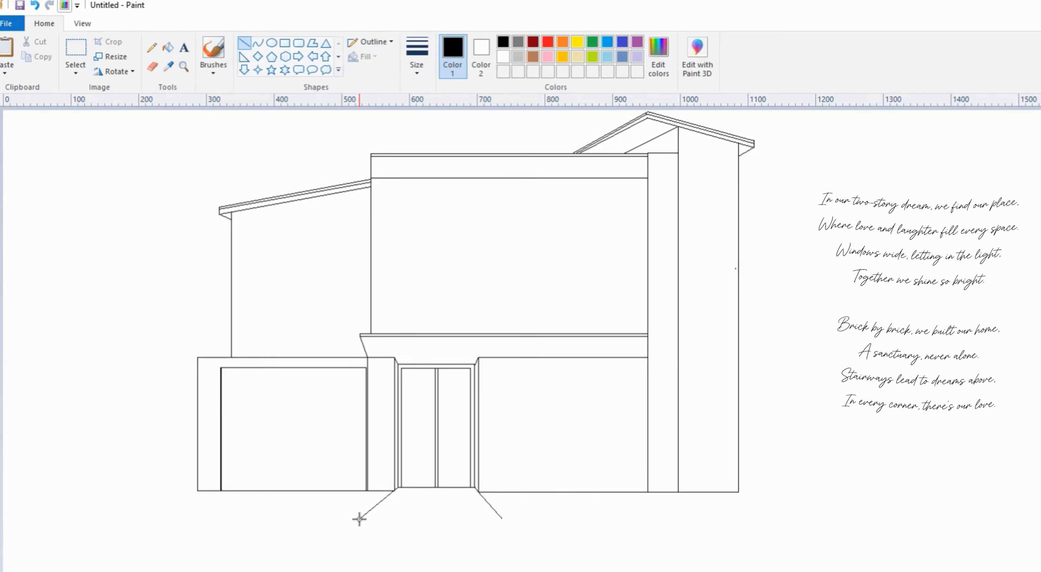
mouse_move(359, 519)
left_mouse_down()
mouse_move(464, 546)
mouse_move(501, 528)
mouse_move(474, 542)
mouse_move(497, 543)
left_mouse_up()
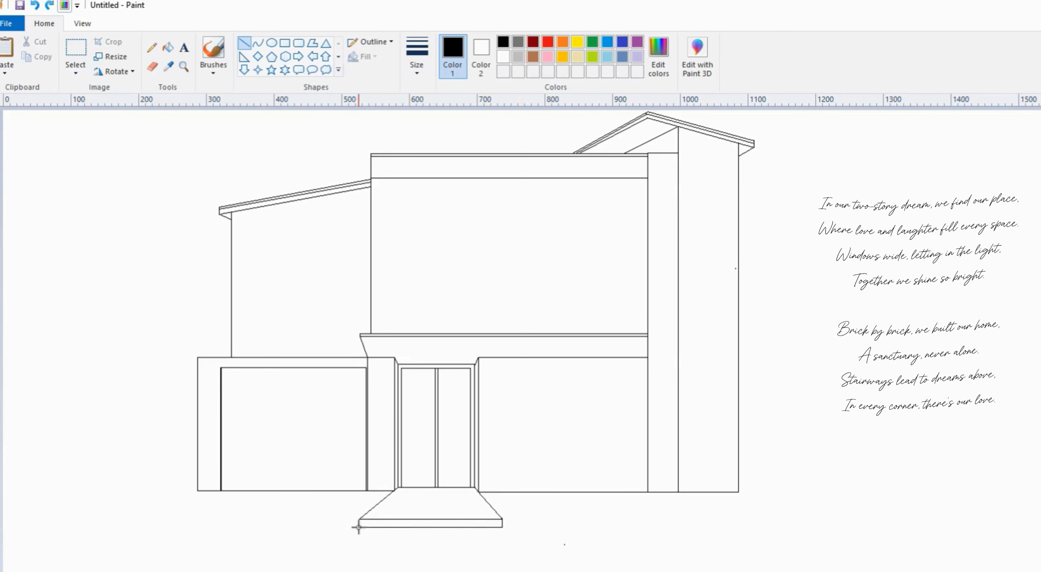
left_click_drag(335, 540, 334, 548)
left_click_drag(503, 527, 529, 547)
mouse_move(336, 546)
left_mouse_down()
mouse_move(528, 571)
mouse_move(528, 551)
mouse_move(468, 568)
left_mouse_up()
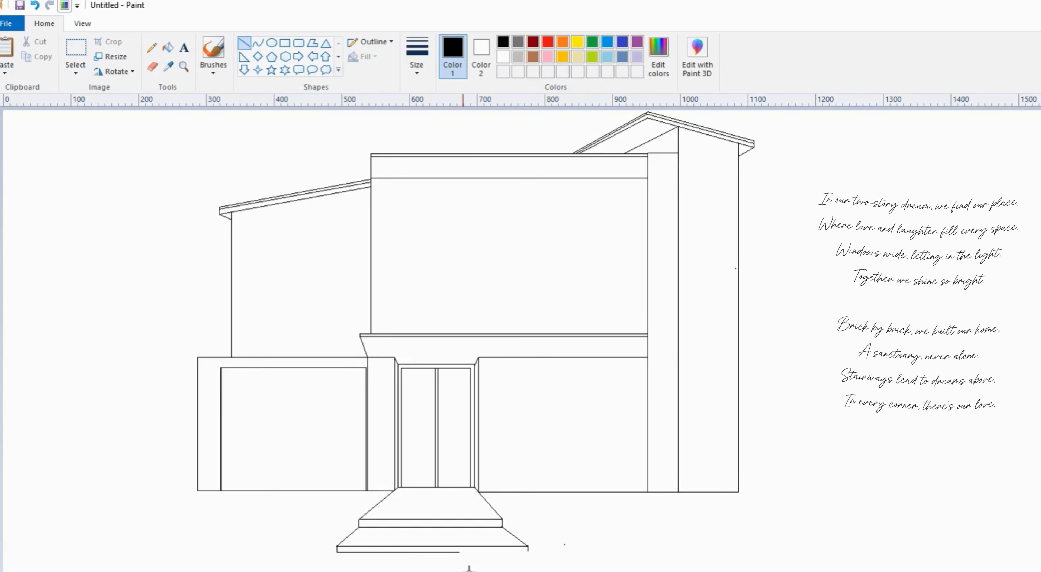
- Draw a raised terrace slab from the upper entrance step to just beyond the tower, with a slanted end and a thin front face
left_click_drag(524, 523, 776, 520)
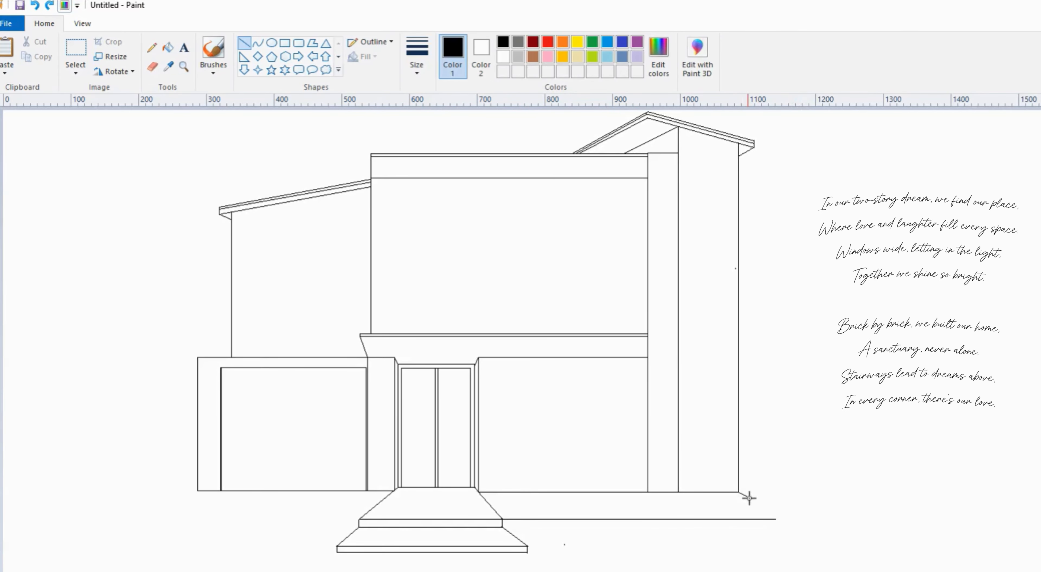
left_click_drag(738, 493, 776, 520)
left_click_drag(502, 528, 766, 533)
- Fill the garage door with evenly spaced horizontal slat lines and add a short handle at its bottom edge
mouse_move(236, 380)
left_mouse_down()
mouse_move(366, 380)
mouse_move(350, 401)
left_mouse_up()
left_click_drag(238, 400, 366, 399)
left_click_drag(222, 409, 366, 410)
mouse_move(221, 421)
left_mouse_down()
mouse_move(366, 421)
mouse_move(350, 438)
mouse_move(367, 436)
left_mouse_up()
mouse_move(222, 443)
left_mouse_down()
mouse_move(365, 453)
mouse_move(285, 459)
mouse_move(366, 453)
left_mouse_up()
left_click_drag(222, 465, 367, 464)
left_click_drag(221, 476, 366, 476)
mouse_move(222, 373)
left_mouse_down()
mouse_move(364, 384)
mouse_move(367, 373)
left_mouse_up()
left_click_drag(221, 384, 366, 384)
left_click_drag(221, 395, 367, 406)
left_click_drag(221, 405, 366, 425)
left_click_drag(221, 415, 367, 430)
left_click_drag(221, 426, 366, 446)
left_click_drag(222, 437, 366, 448)
mouse_move(221, 458)
left_mouse_down()
mouse_move(366, 458)
mouse_move(367, 470)
left_mouse_up()
left_click_drag(221, 483, 367, 483)
left_click_drag(273, 489, 305, 490)
- Draw a small sloping roof with double edge lines from the side wing's wall out over the garage's outer corner
mouse_move(231, 336)
left_mouse_down()
mouse_move(169, 357)
mouse_move(232, 333)
left_mouse_up()
left_click_drag(169, 351, 231, 330)
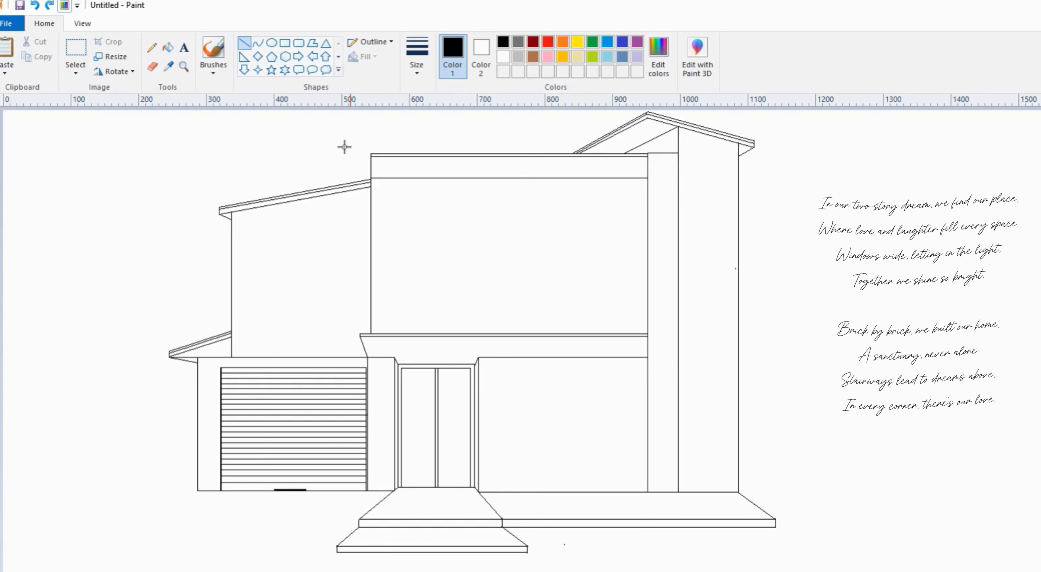
- Draw a rectangular ground-floor window between the entrance door and the tower, divided by a narrow double centre mullion
left_click(285, 42)
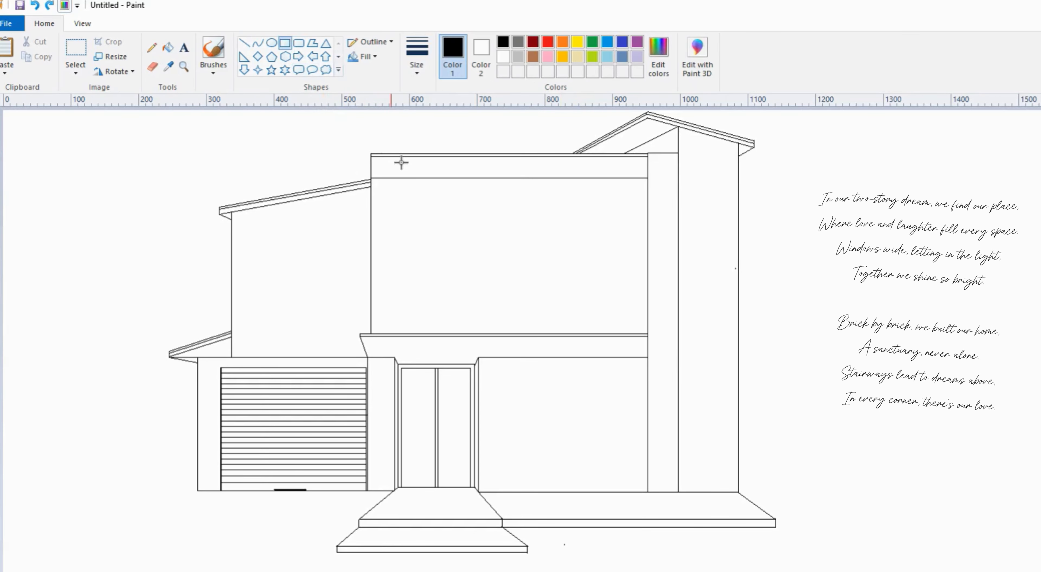
left_click_drag(511, 369, 614, 464)
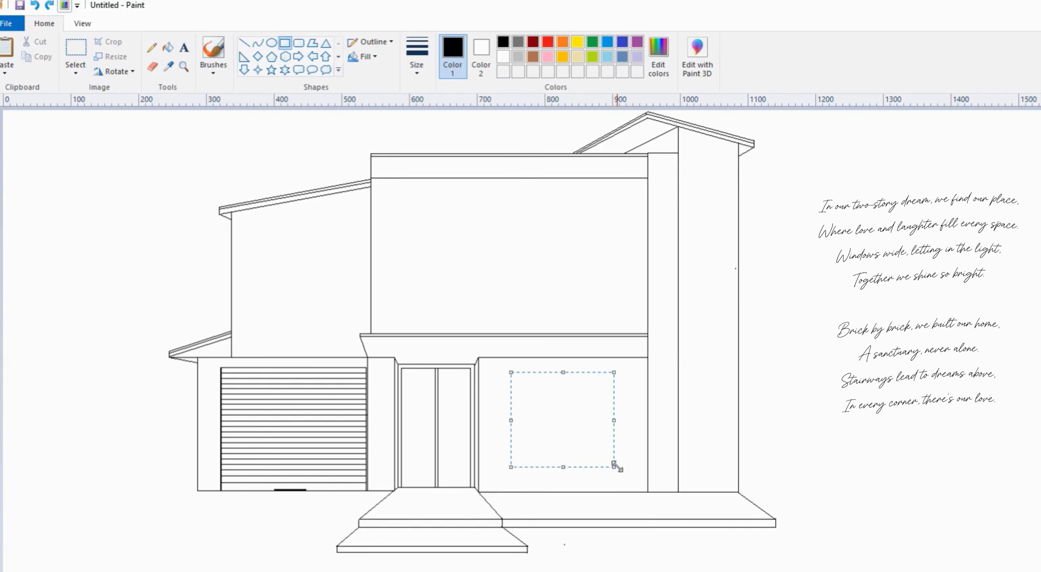
left_click_drag(560, 366, 563, 461)
- Draw a tall narrow window with a double frame on the tower's upper part and divide it with six horizontal bars
left_click_drag(689, 202, 728, 304)
left_click(692, 204)
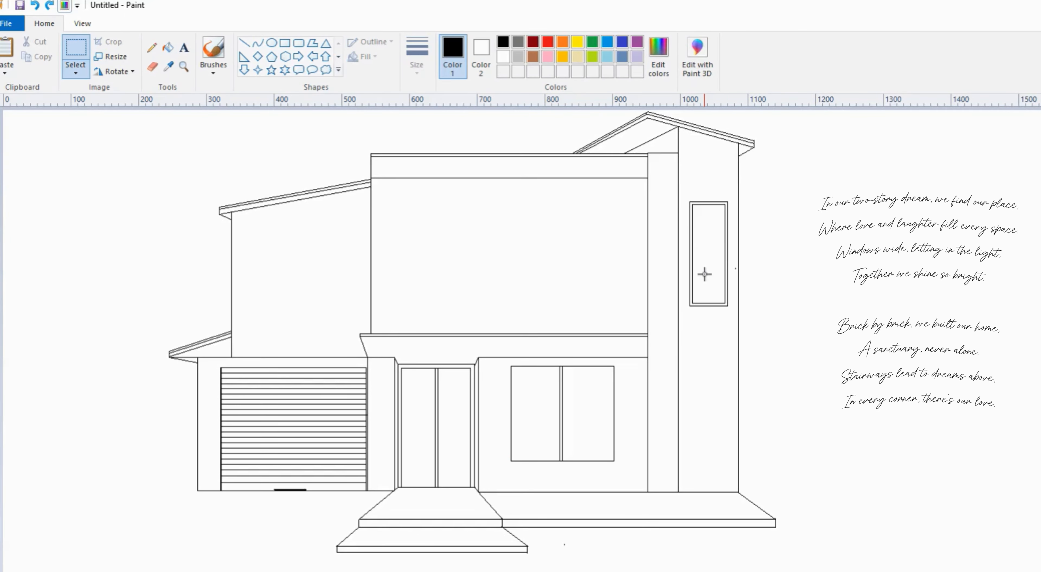
left_click(244, 42)
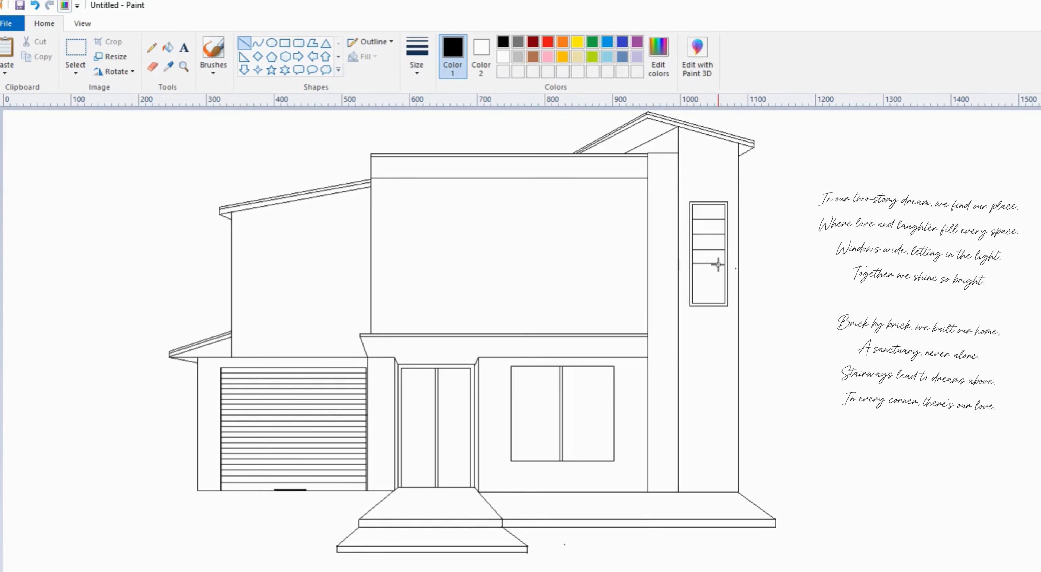
left_click_drag(693, 289, 719, 290)
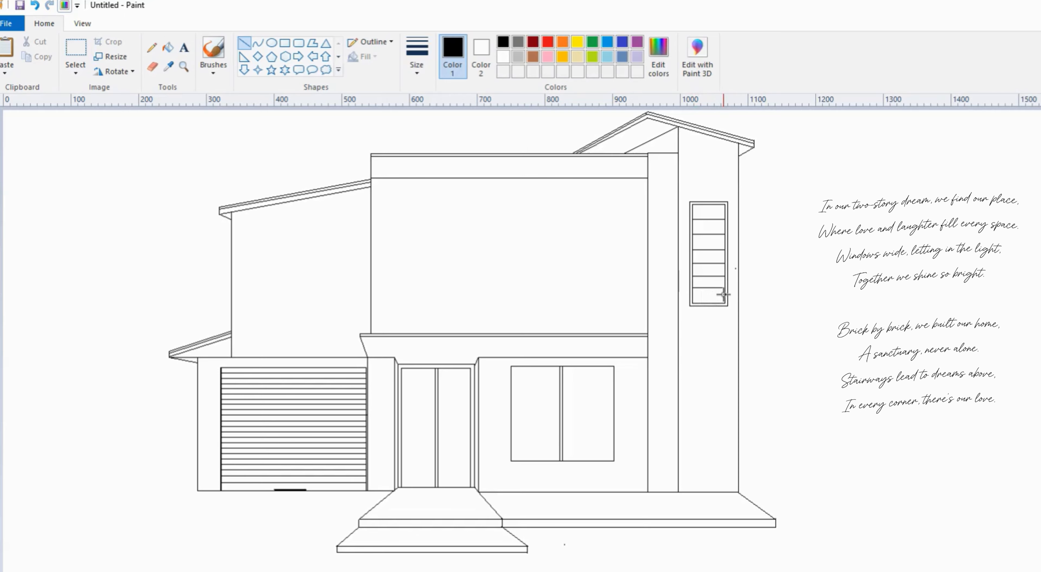
- Set up the Ellipse tool for thin black-outlined shapes with a white fill
left_click(272, 43)
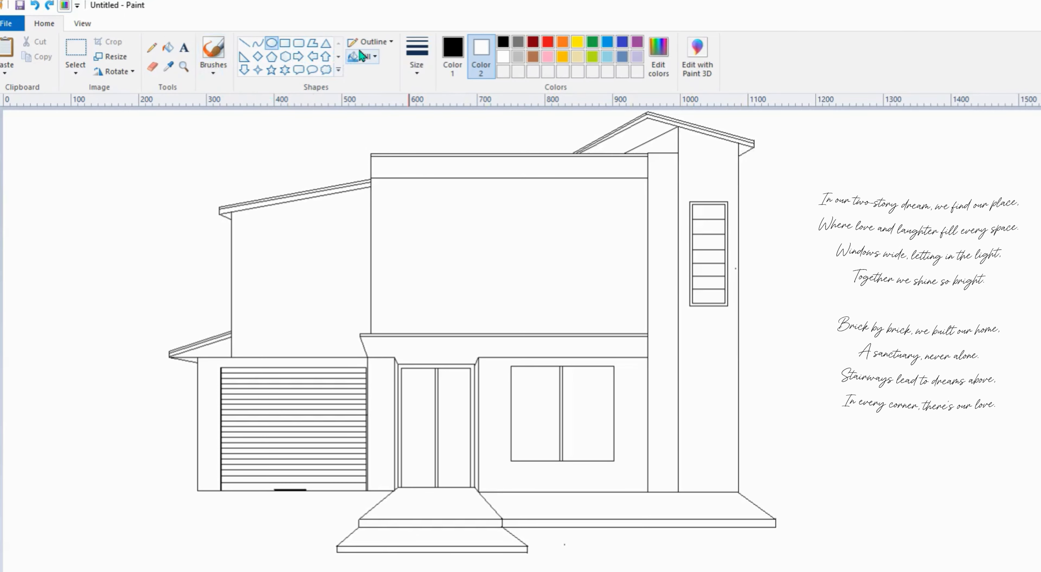
left_click(370, 42)
left_click(378, 77)
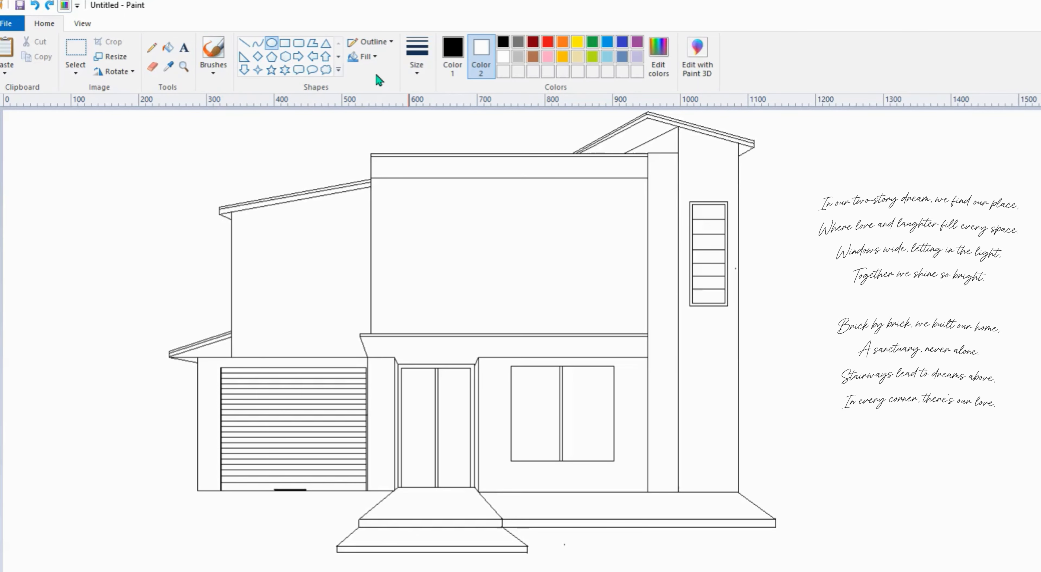
left_click(373, 59)
left_click(384, 93)
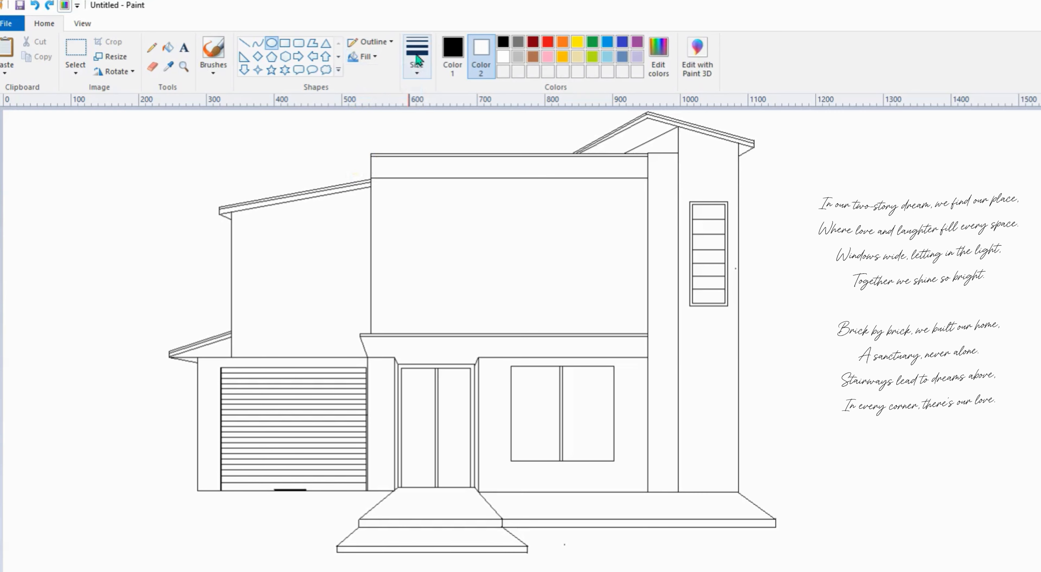
left_click(417, 54)
left_click(420, 94)
left_click(455, 57)
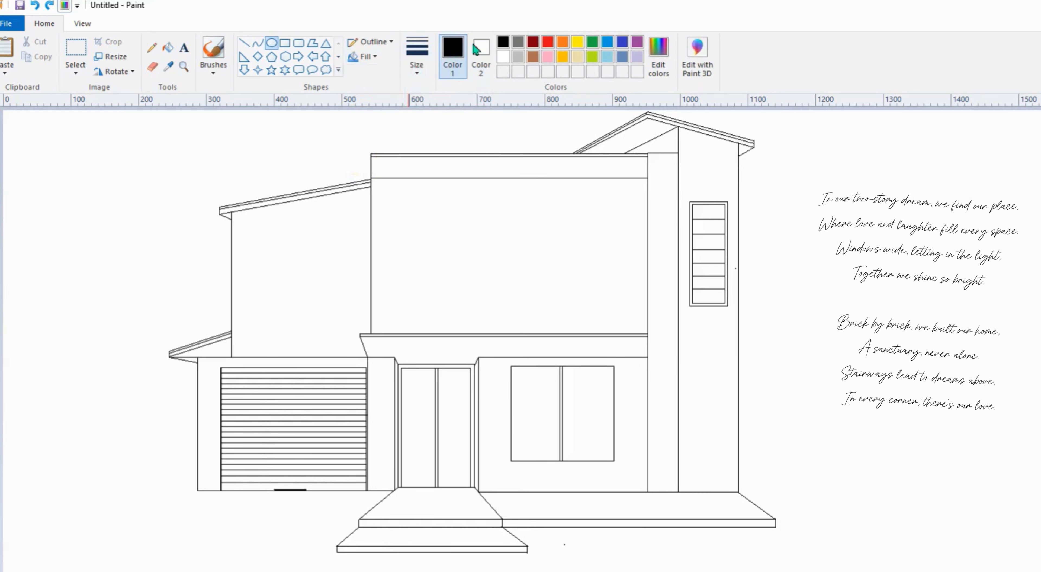
left_click(486, 57)
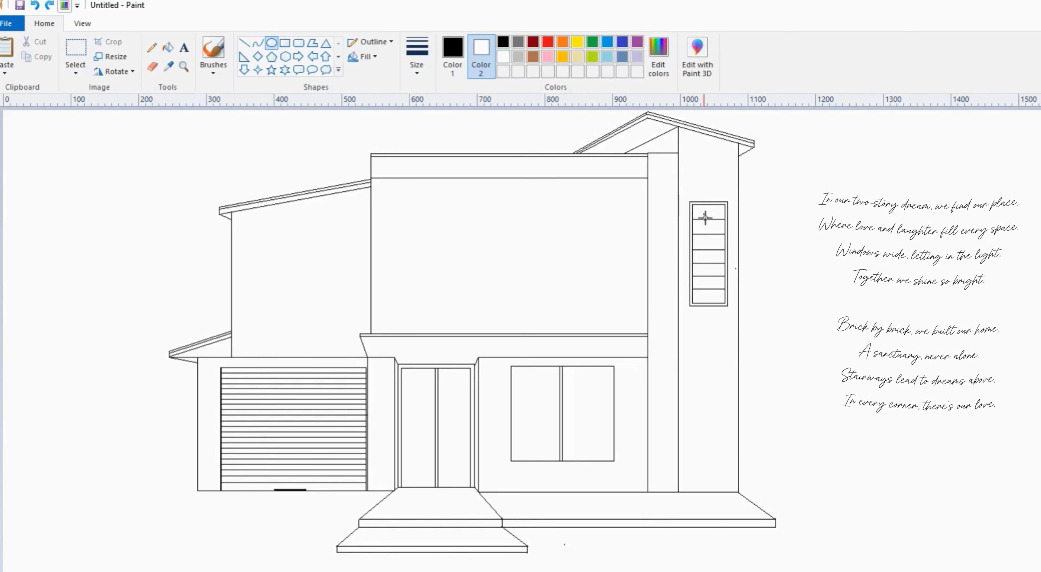
- Draw a small white-filled circle at the middle of each of the six bars in the tower window
left_click_drag(711, 223, 714, 224)
left_click_drag(705, 229, 715, 238)
mouse_move(708, 247)
left_mouse_down()
mouse_move(726, 255)
mouse_move(706, 259)
mouse_move(717, 267)
left_mouse_up()
key("Up")
key("Up")
key("Left")
key("Left")
left_click_drag(706, 271, 720, 295)
left_click(760, 323)
left_click(352, 167)
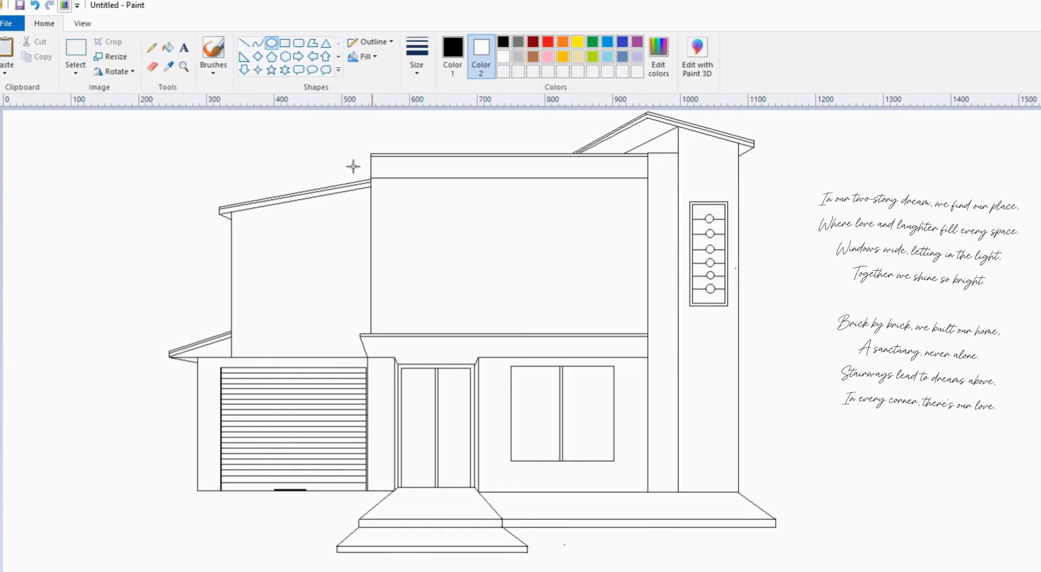
- Copy the finished tower window and place the duplicate directly below it on the tower's lower part
left_click(75, 48)
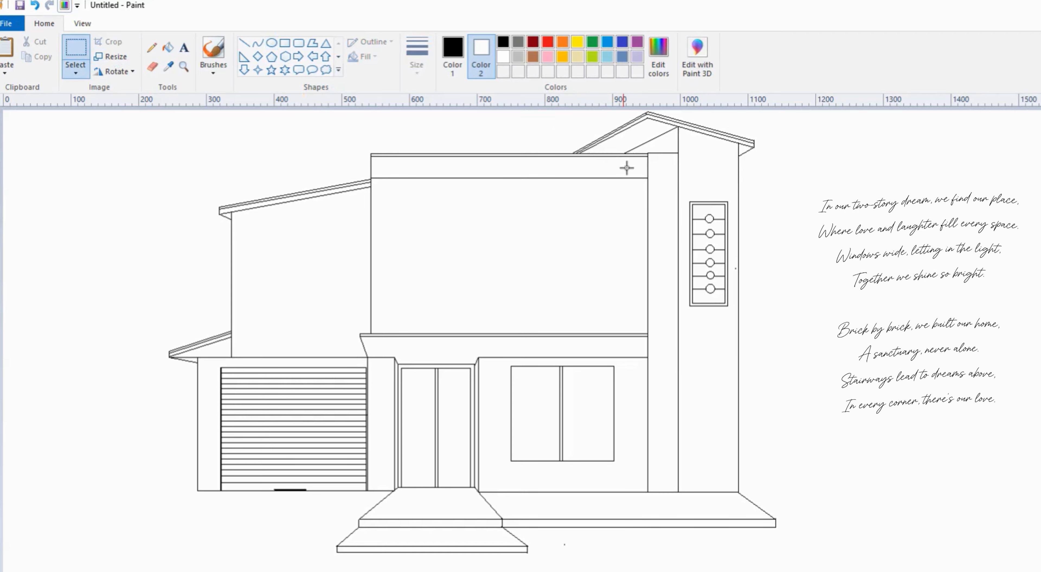
left_click_drag(687, 199, 731, 312)
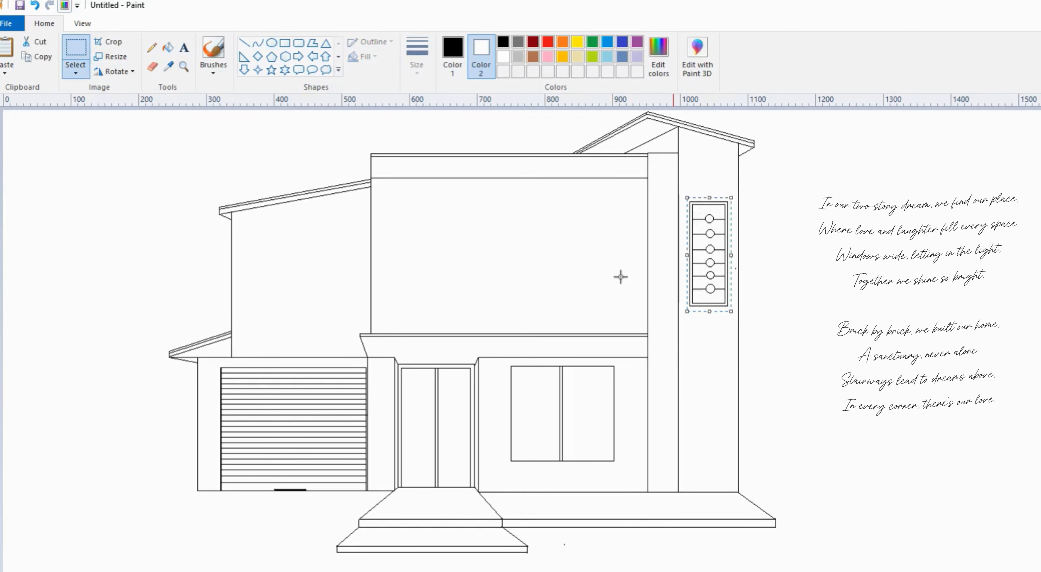
left_click(55, 60)
left_click(7, 49)
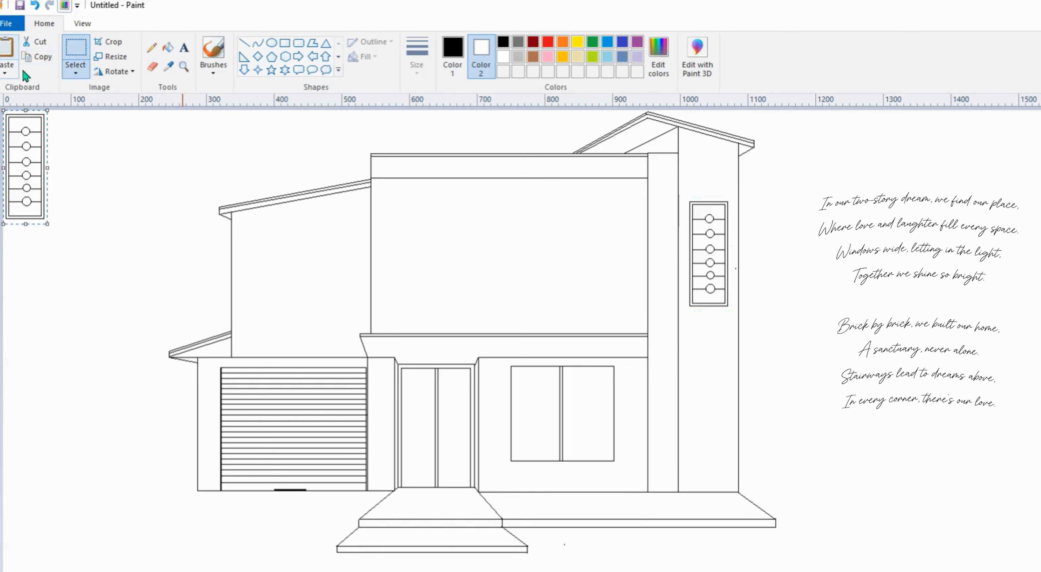
mouse_move(67, 153)
left_mouse_down()
mouse_move(119, 189)
mouse_move(714, 353)
mouse_move(714, 383)
left_mouse_up()
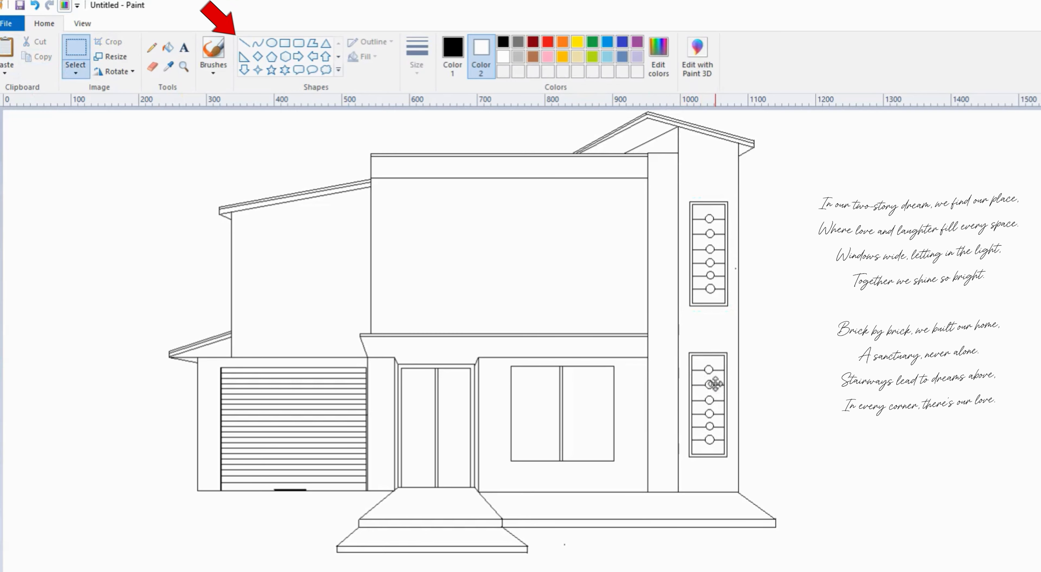
- Draw a horizontal ground line from each side of the house out to the canvas edges
left_click(245, 42)
left_click_drag(739, 492, 1040, 492)
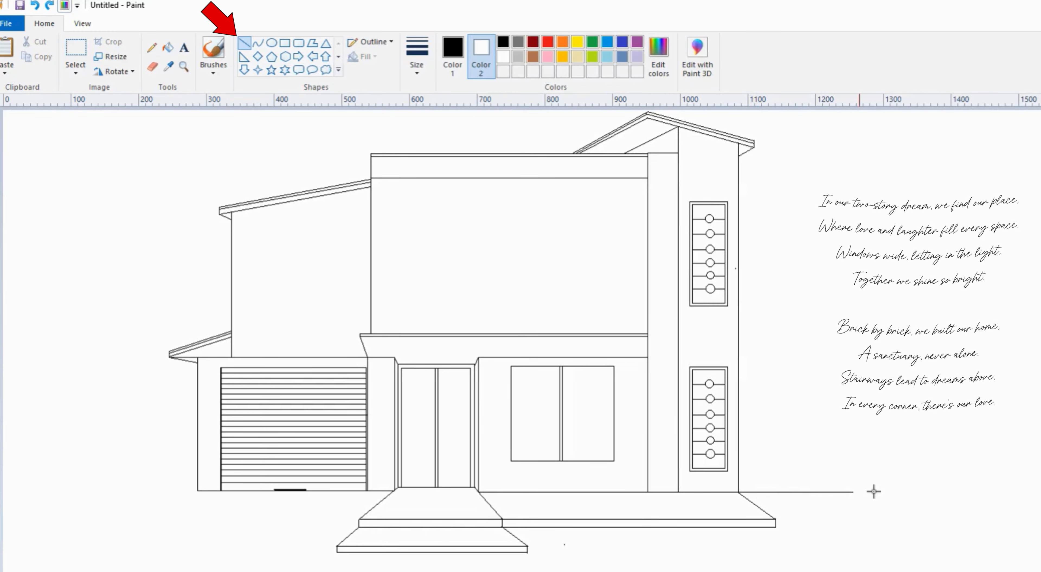
left_click(974, 519)
left_click_drag(200, 491, 0, 519)
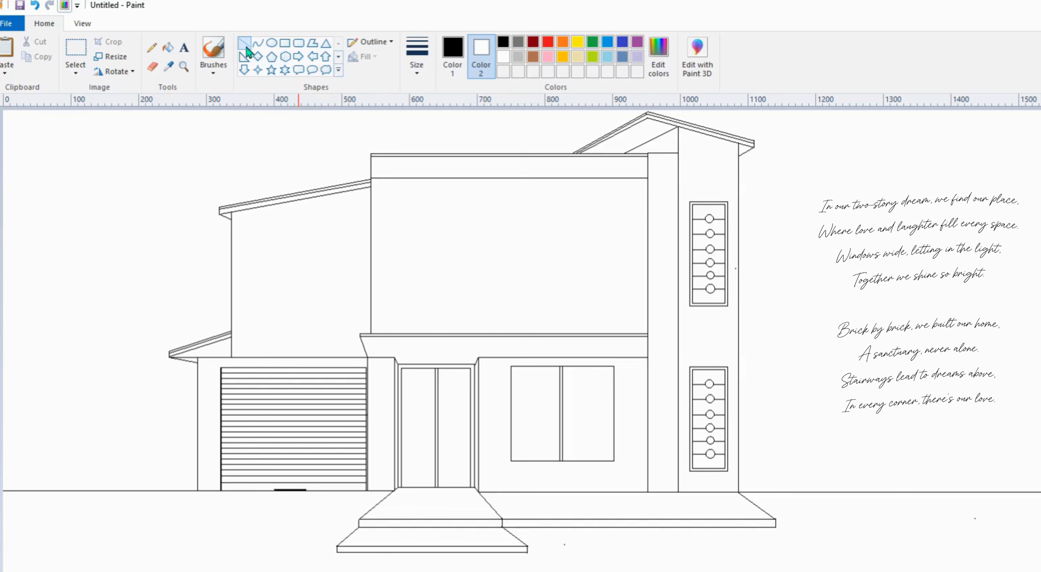
- Draw the recess lines of the upper-storey balcony below the parapet, with a second inset edge and a slanted corner
mouse_move(371, 184)
left_mouse_down()
mouse_move(611, 204)
mouse_move(647, 185)
left_mouse_up()
mouse_move(541, 184)
left_mouse_down()
mouse_move(555, 319)
mouse_move(540, 334)
left_mouse_up()
left_click_drag(371, 195, 526, 223)
left_click_drag(536, 262, 557, 324)
- Draw a two-leaf balcony door inside the upper-storey recess, standing on the canopy and split by a narrow centre mullion
left_click(285, 42)
mouse_move(404, 223)
left_mouse_down()
mouse_move(457, 251)
mouse_move(495, 305)
mouse_move(499, 333)
left_mouse_up()
left_click_drag(446, 223, 455, 333)
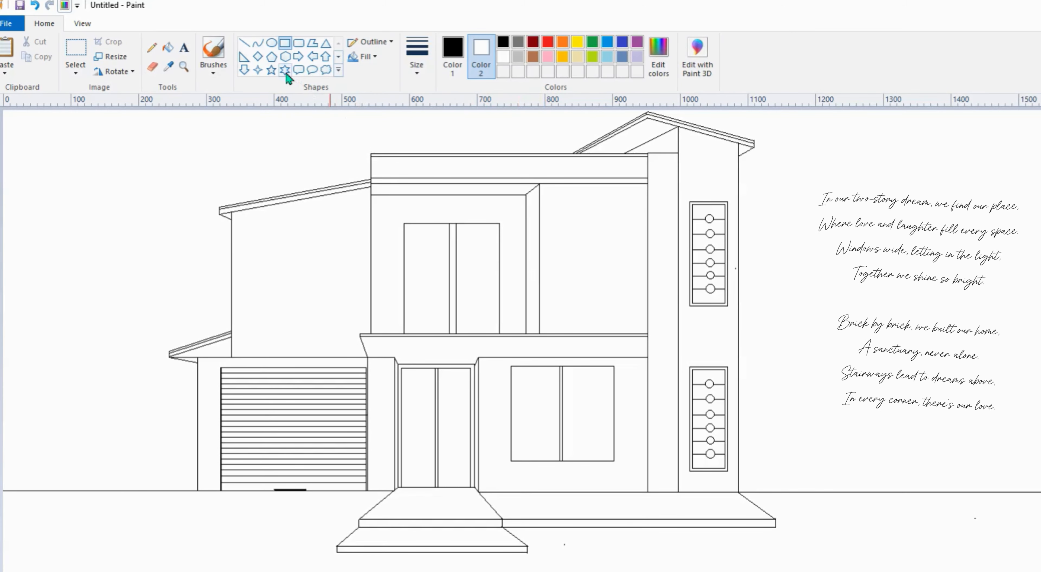
left_click(244, 42)
left_click_drag(451, 224, 453, 334)
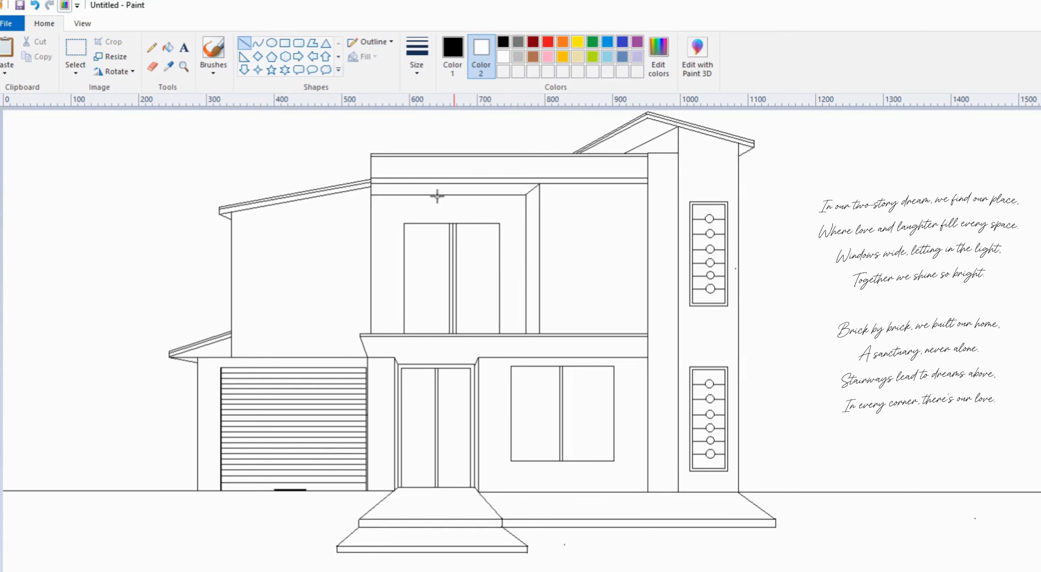
- Draw a two-pane window with a narrow centre mullion on the side wing above the garage and surround it with an outer frame
left_click(285, 43)
mouse_move(258, 227)
left_mouse_down()
mouse_move(289, 245)
mouse_move(339, 311)
mouse_move(343, 332)
left_mouse_up()
left_click_drag(300, 227, 306, 333)
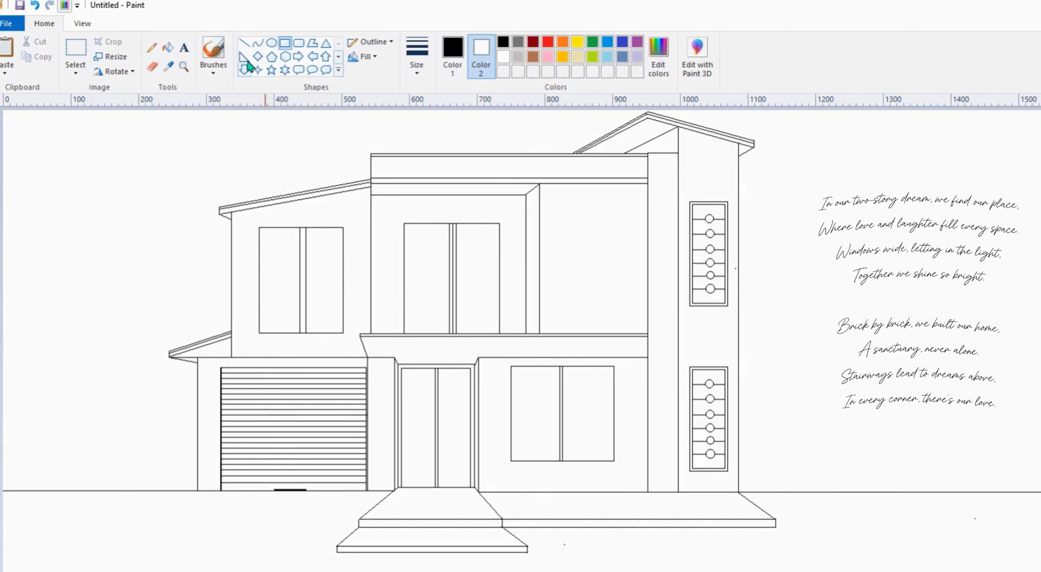
left_click(244, 42)
mouse_move(255, 224)
left_mouse_down()
mouse_move(311, 279)
mouse_move(347, 336)
left_mouse_up()
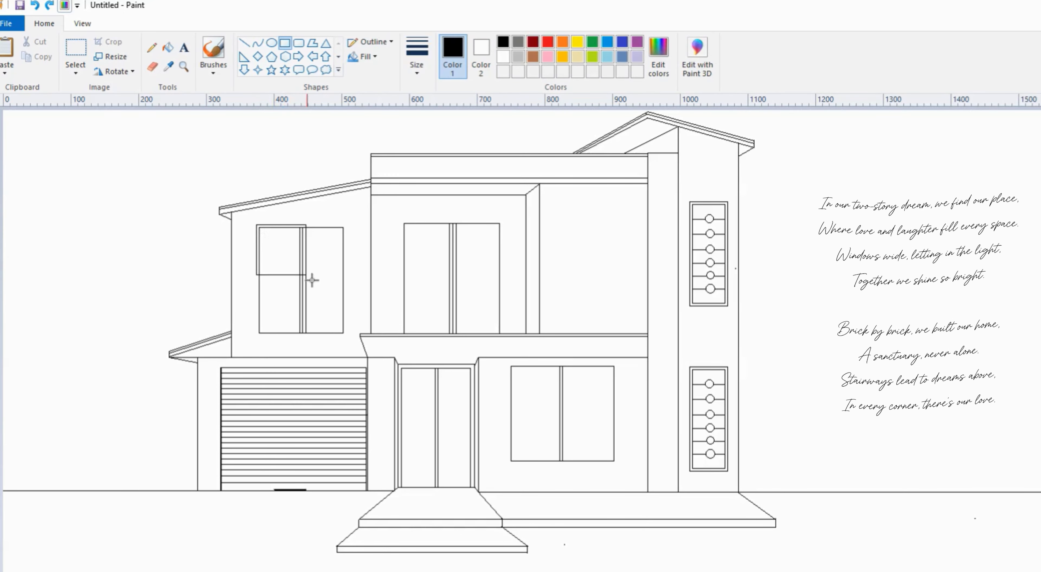
- Add a lintel and a sill to the side wing window, and draw an outer frame around the balcony door
mouse_move(253, 225)
left_mouse_down()
mouse_move(344, 212)
mouse_move(349, 220)
left_mouse_up()
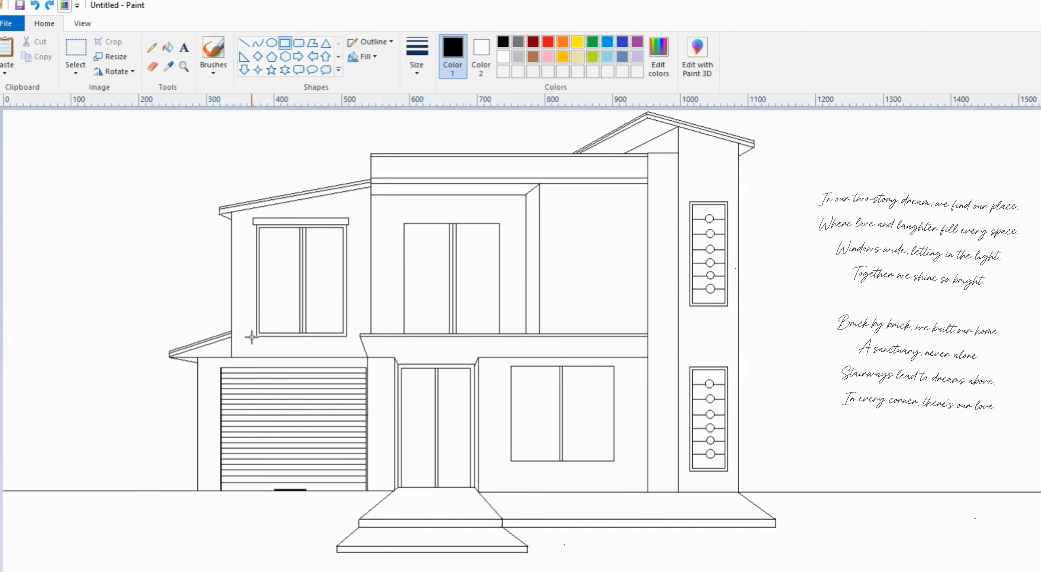
left_click_drag(253, 337, 350, 341)
left_click_drag(402, 220, 503, 334)
left_click(152, 67)
key("ctrl+z")
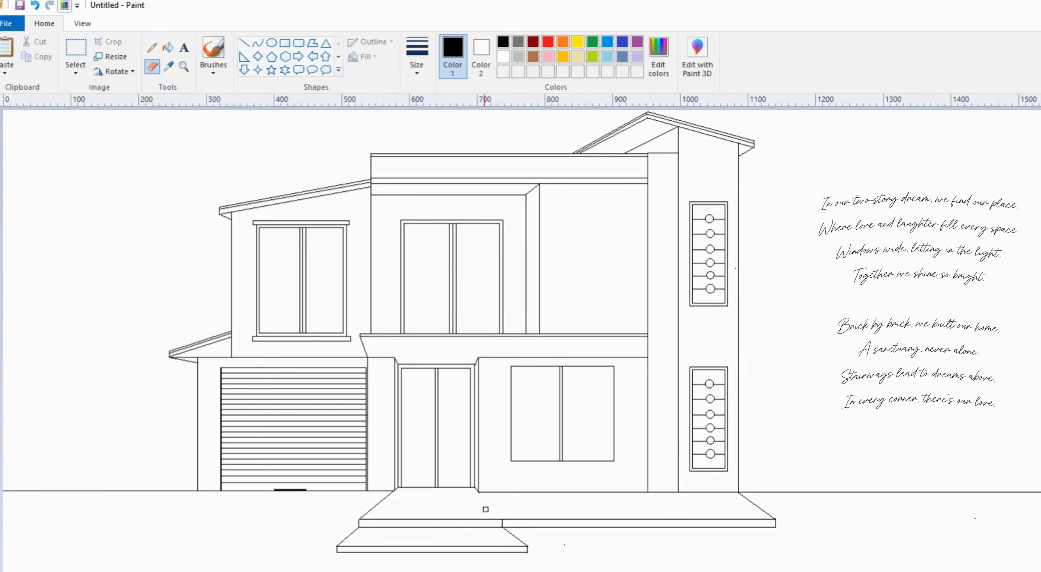
- Draw a small wall lamp on the balcony recess's side face and a flat oval ceiling light above the balcony door
left_click(257, 43)
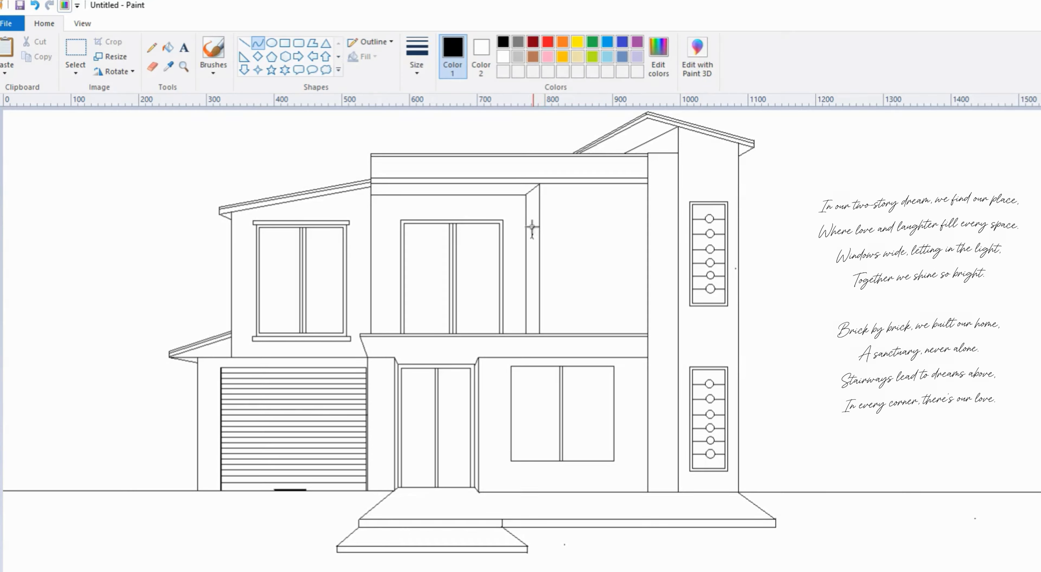
left_click(272, 43)
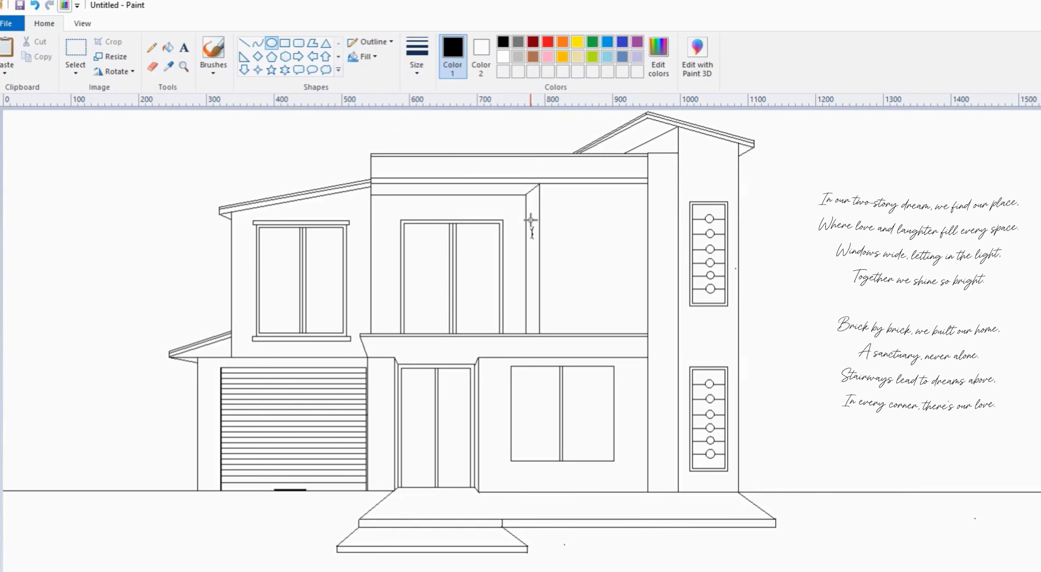
left_click_drag(433, 185, 477, 191)
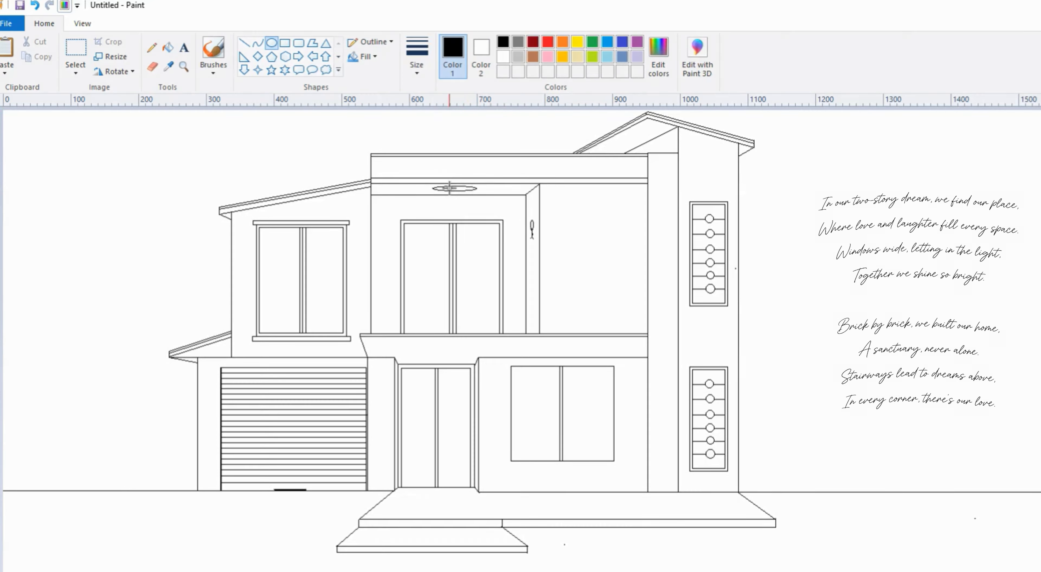
- Draw a two-pane window with a narrow centre mullion on the upper-storey wall between the balcony recess and the tower
left_click(285, 43)
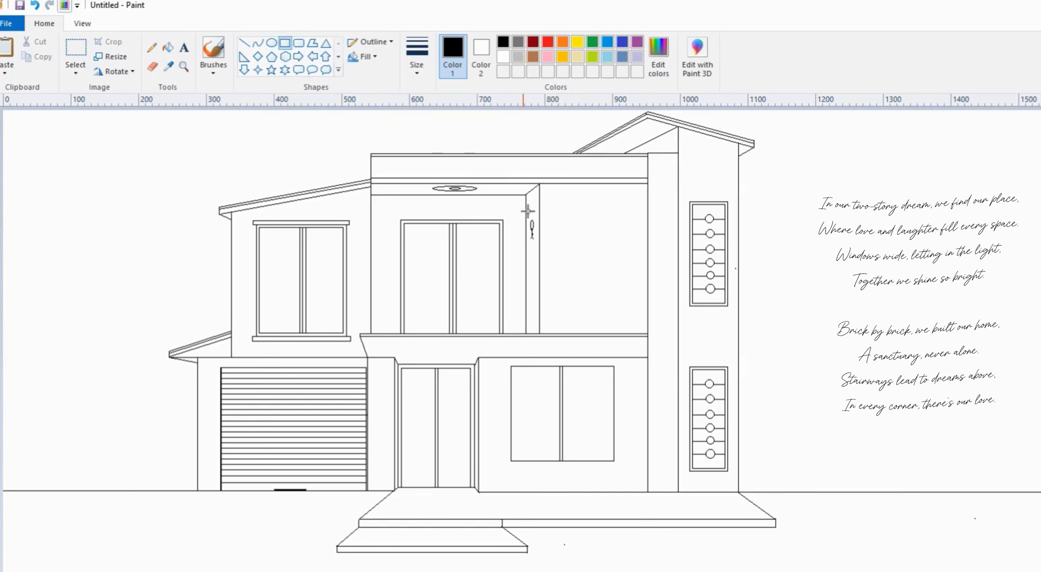
left_click_drag(570, 222, 629, 305)
left_click_drag(602, 287, 601, 215)
left_click(244, 43)
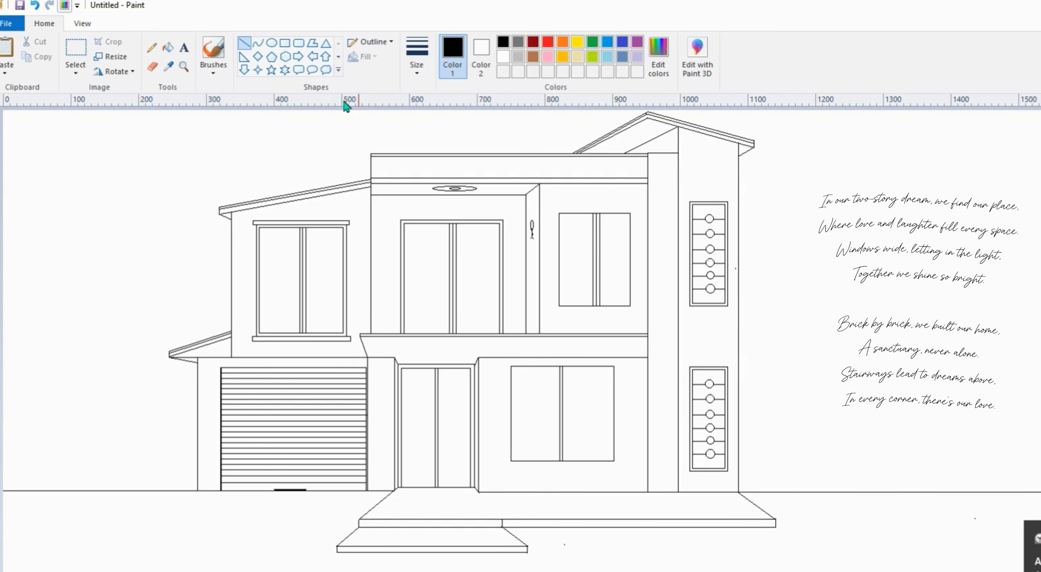
- Surround the upper-storey window beside the tower with an outer frame, and add a lintel and a sill
left_click(285, 43)
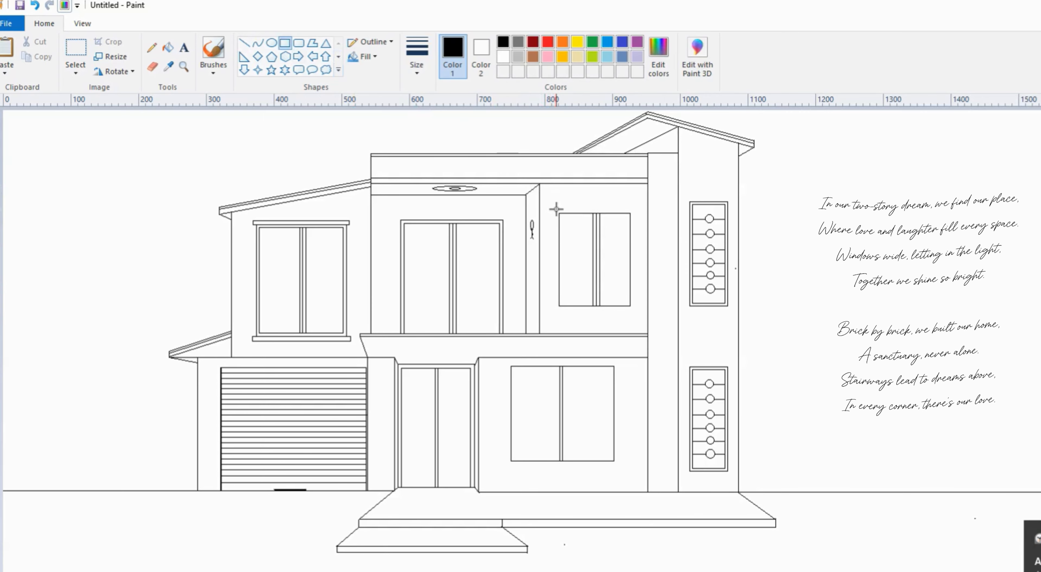
left_click_drag(557, 209, 633, 309)
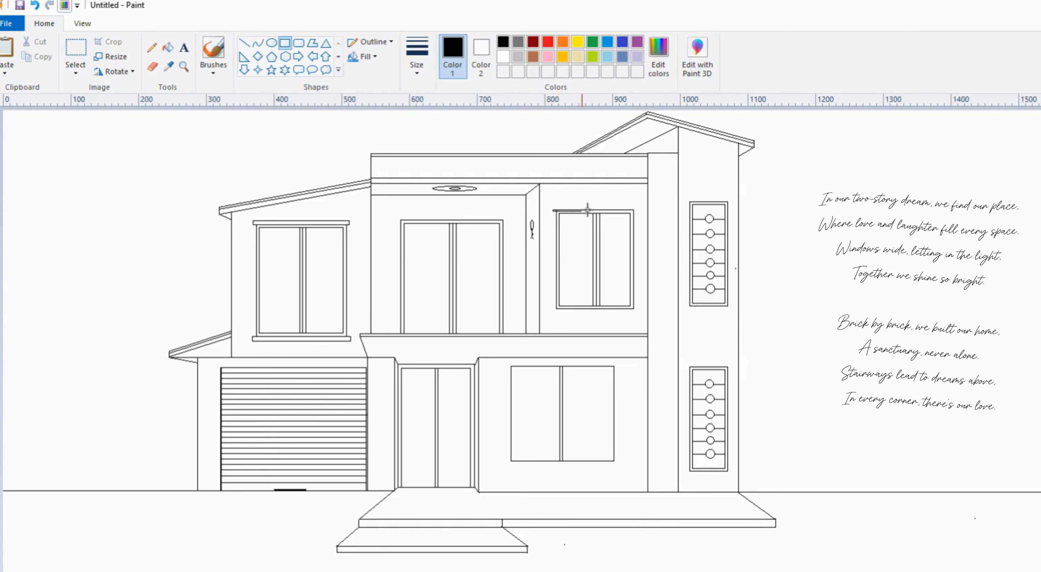
left_click_drag(587, 209, 637, 210)
left_click_drag(552, 308, 637, 314)
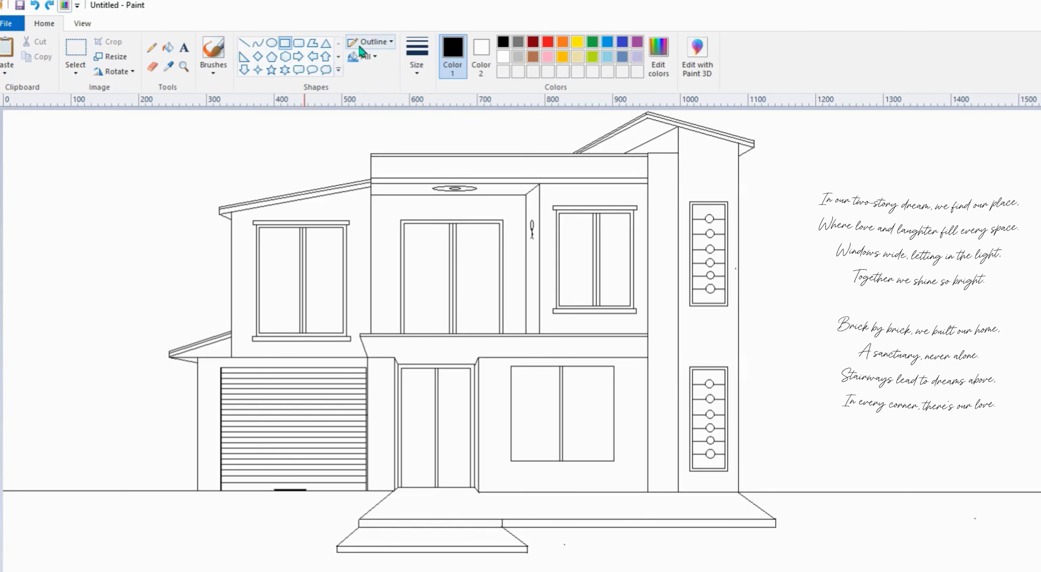
- Draw a thin solid-filled rectangle as the balcony handrail, spanning from the canopy's outer edge to the recess's far edge
left_click(374, 41)
left_click(380, 75)
left_click(365, 57)
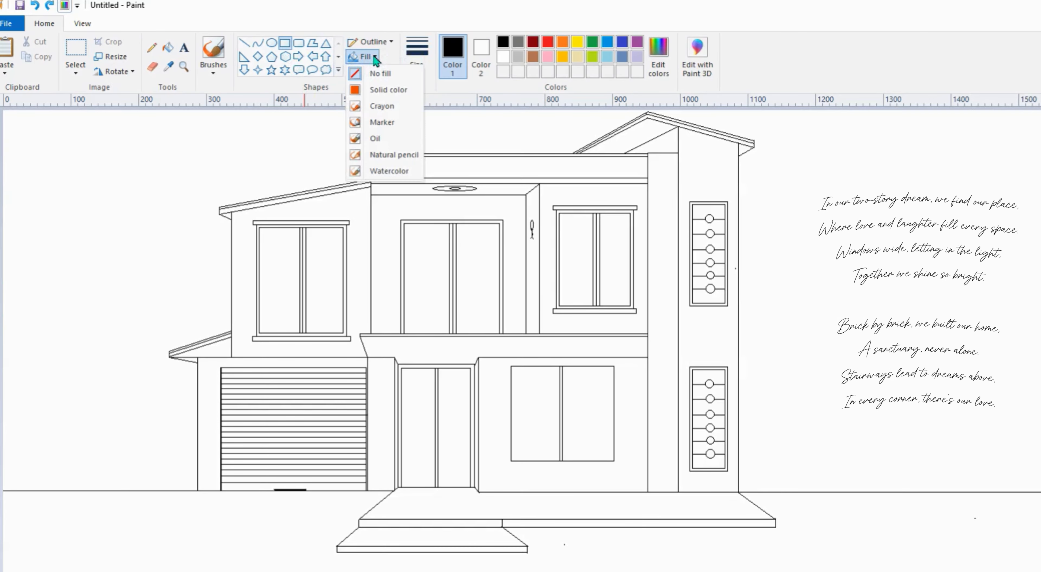
left_click(382, 89)
left_click(417, 55)
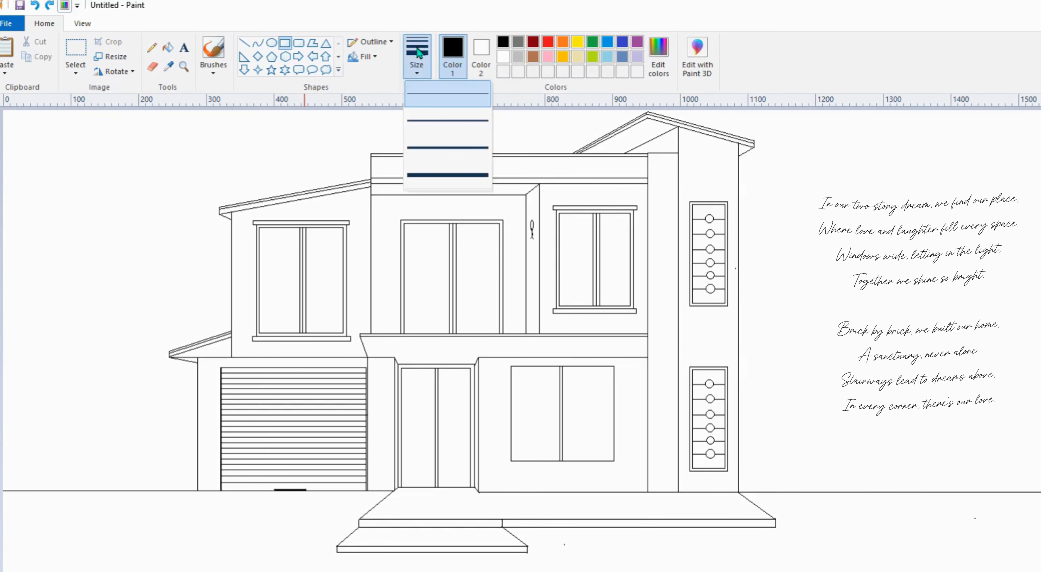
left_click(438, 148)
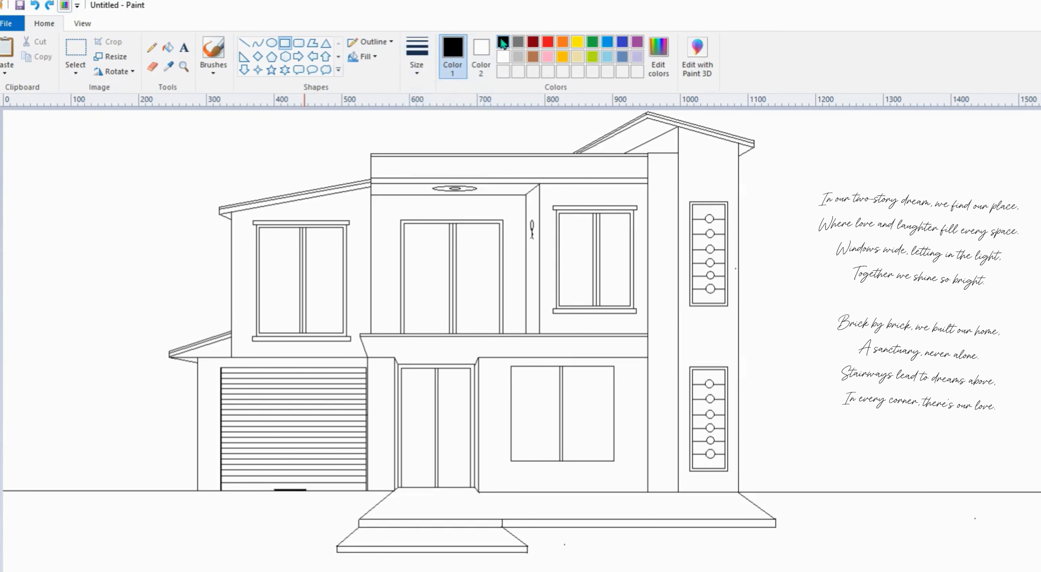
left_click(481, 53)
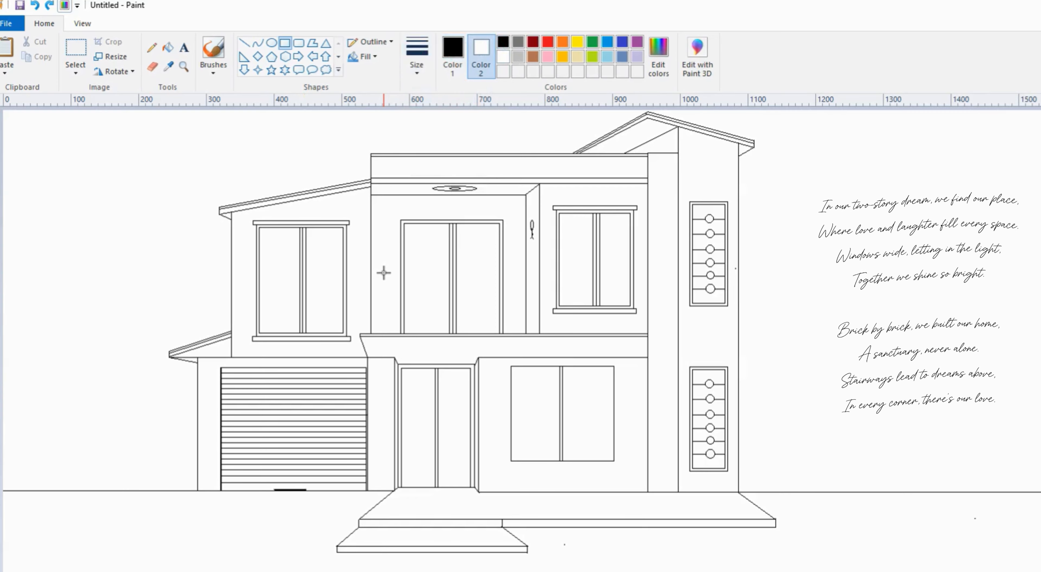
left_click_drag(364, 297, 541, 301)
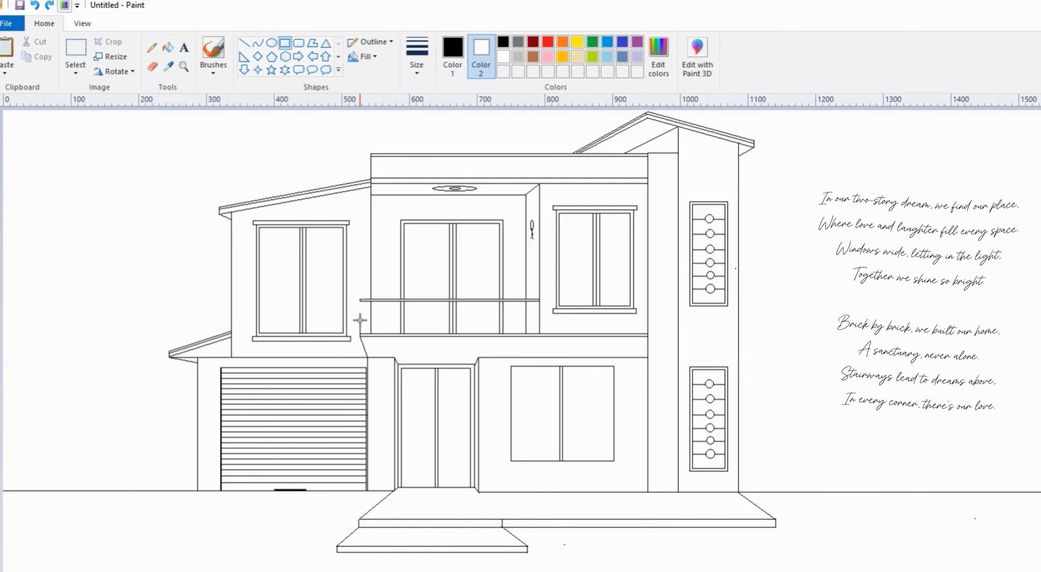
- Draw the balcony railing's end post, evenly spaced horizontal bars below the handrail, and short slanted bars on its return side
left_click(244, 42)
left_click(418, 50)
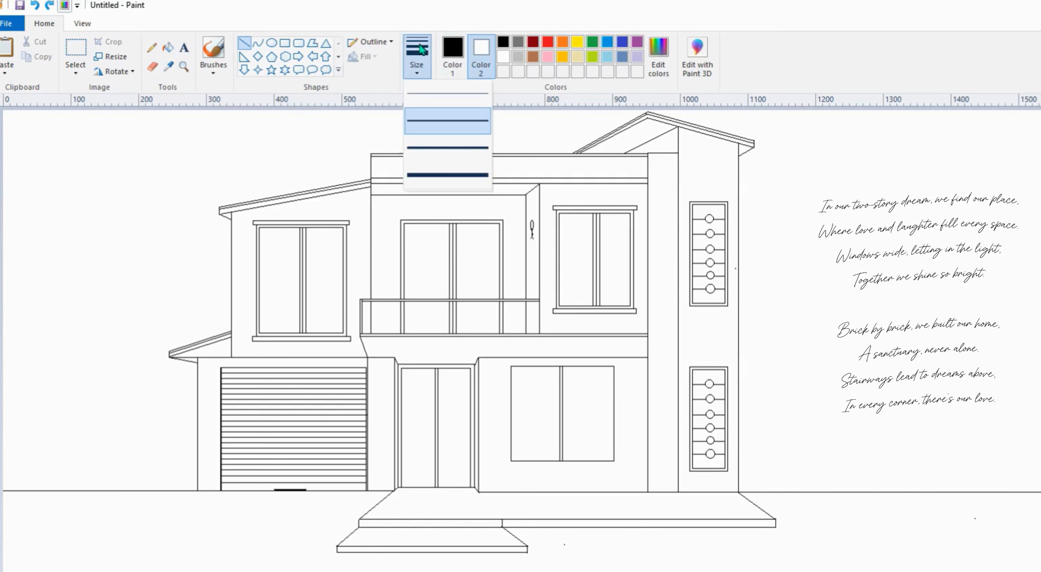
left_click(428, 121)
mouse_move(361, 306)
left_mouse_down()
mouse_move(533, 335)
mouse_move(482, 337)
mouse_move(537, 346)
left_mouse_up()
left_click_drag(445, 335, 539, 336)
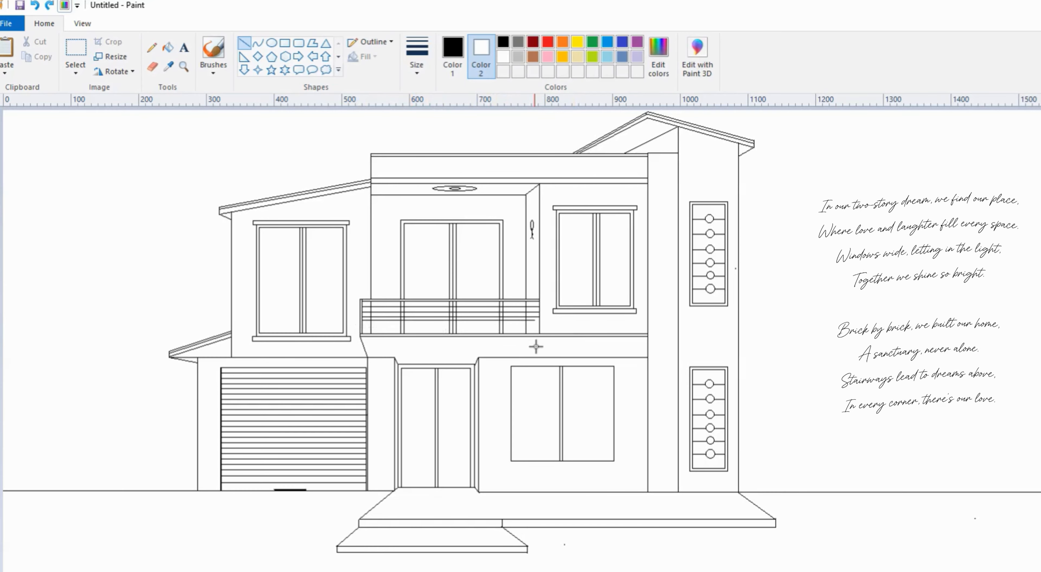
left_click_drag(361, 340, 540, 340)
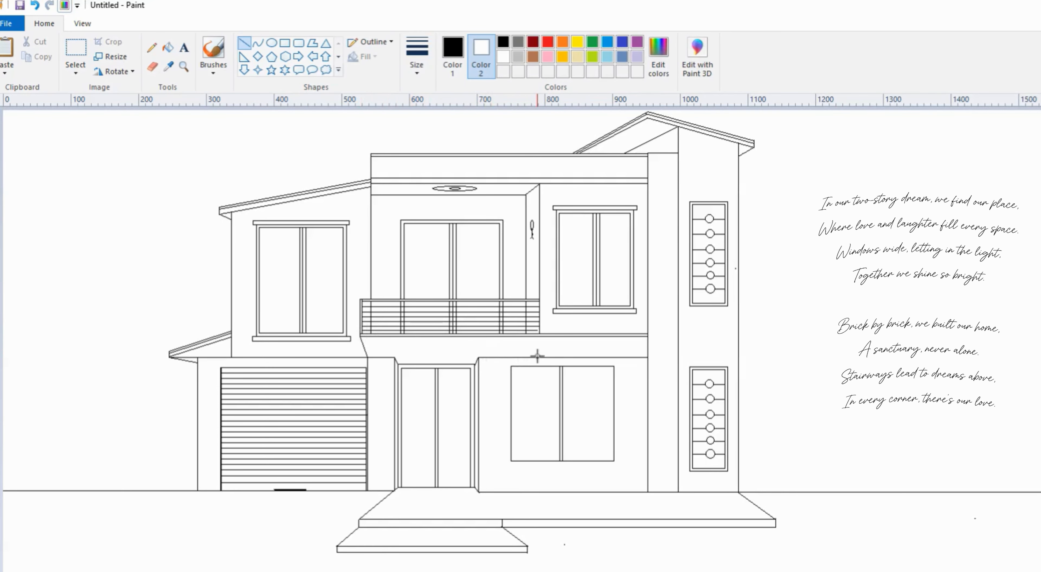
left_click_drag(360, 300, 371, 319)
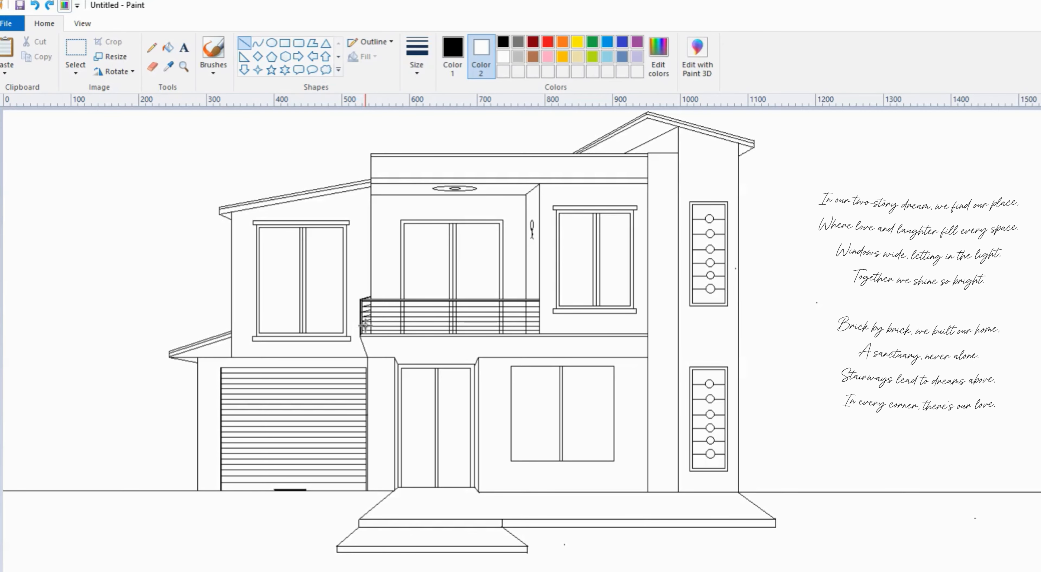
- Draw an outer frame around the ground-floor window using a black solid outline, no fill and the thinnest line size
left_click(285, 43)
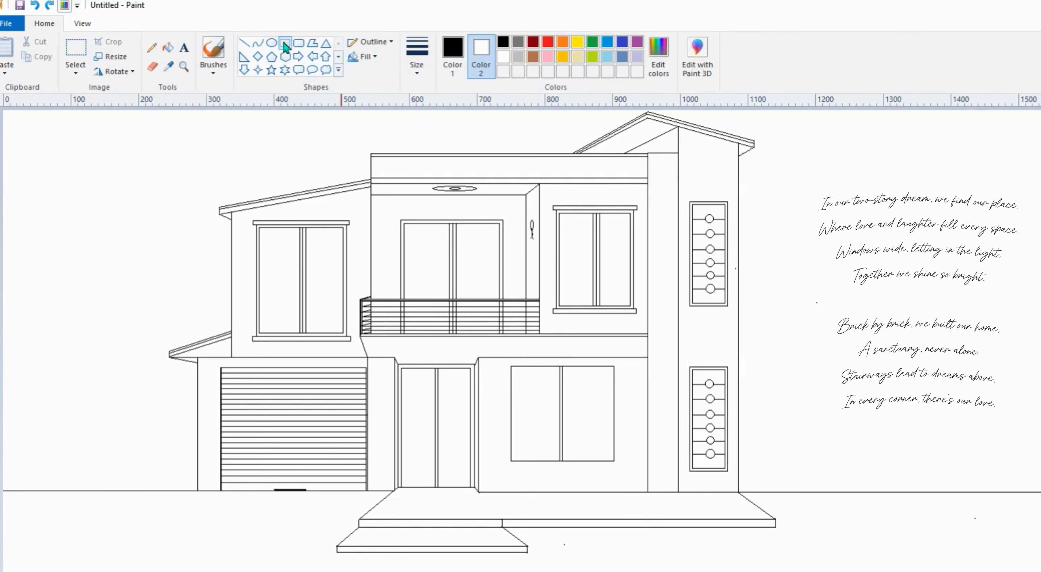
left_click(370, 41)
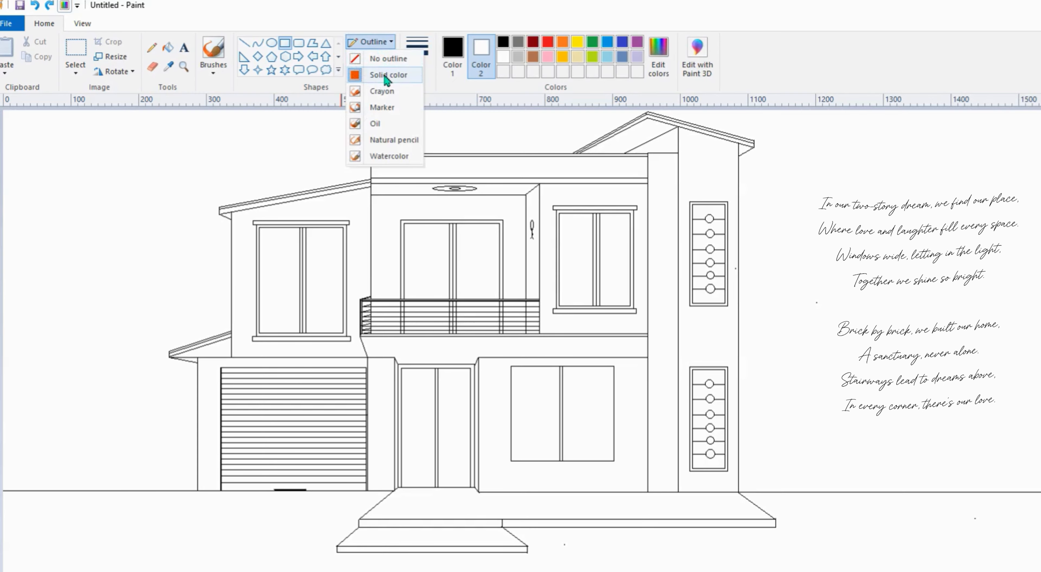
left_click(384, 78)
left_click(377, 57)
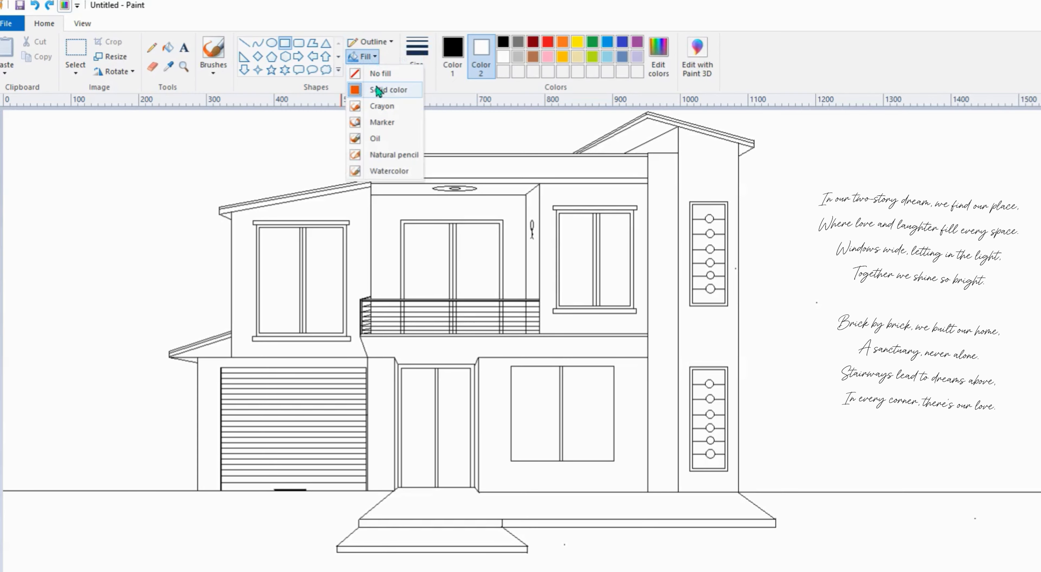
left_click(378, 74)
left_click(417, 56)
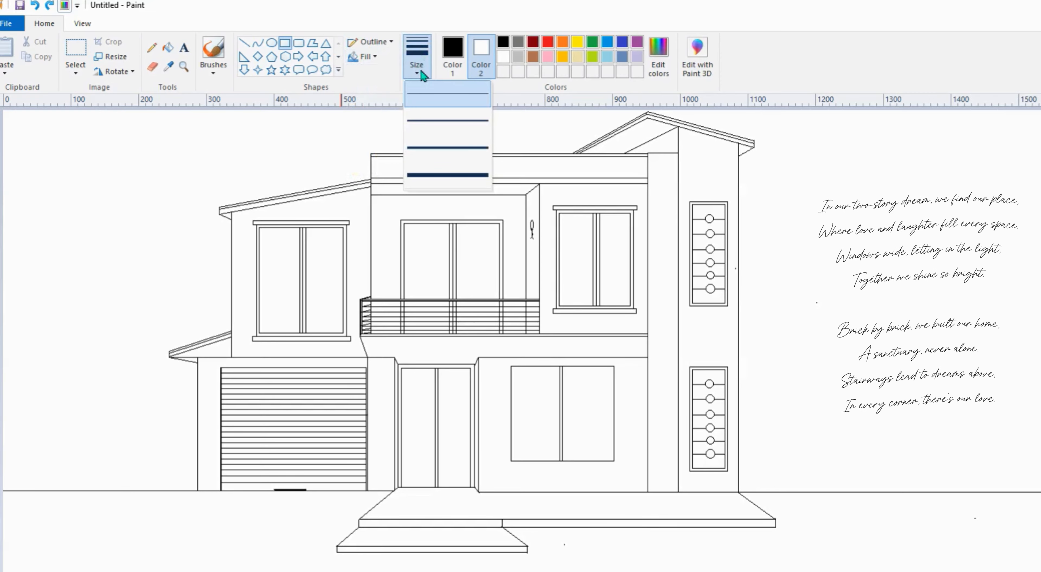
left_click(423, 97)
left_click(452, 57)
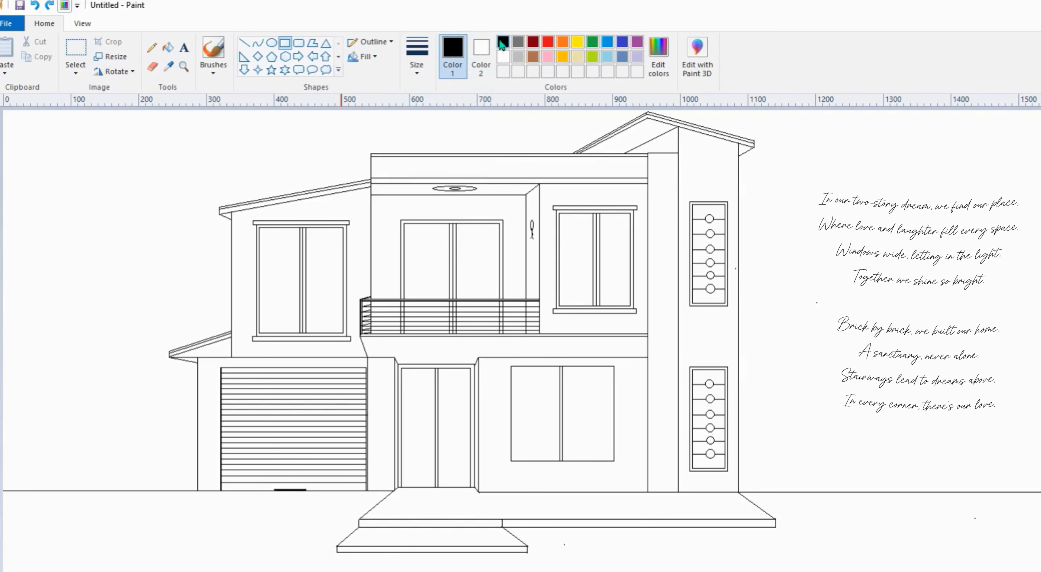
left_click_drag(508, 364, 619, 465)
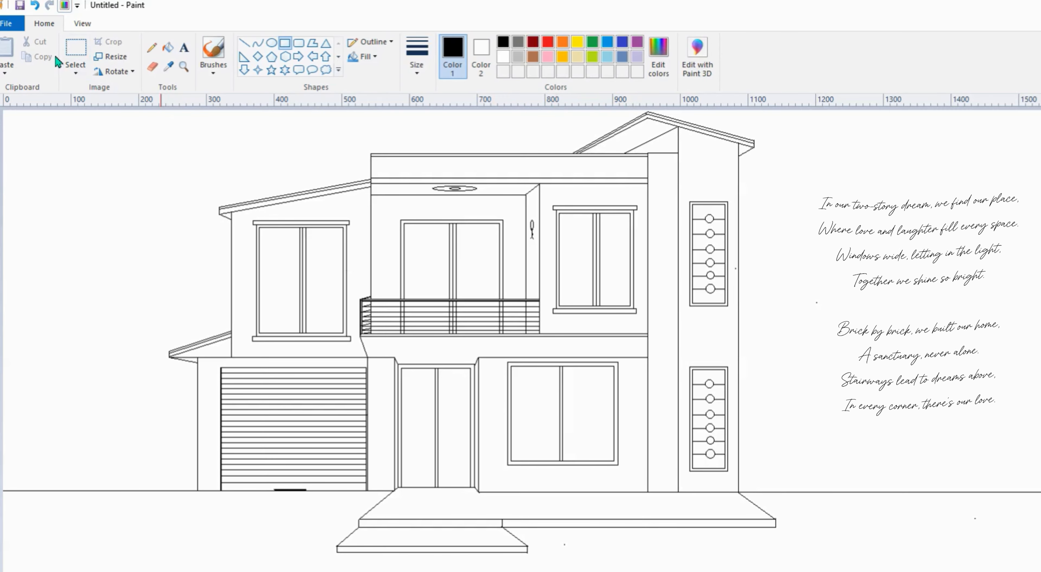
- Move the framed ground-floor window slightly down and add a lintel above it and a sill below it
left_click(72, 56)
mouse_move(628, 476)
left_mouse_down()
mouse_move(495, 363)
mouse_move(505, 374)
mouse_move(621, 368)
left_mouse_up()
left_click(285, 43)
left_click_drag(502, 470, 620, 474)
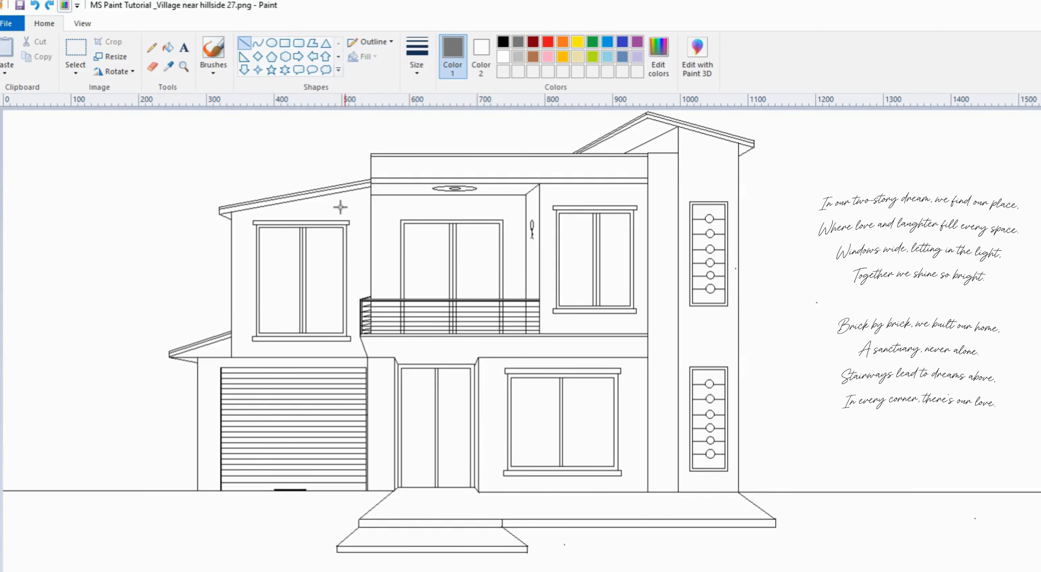
- Draw a grey line with slanted ends on the canopy band above the ground-floor window
left_click(244, 48)
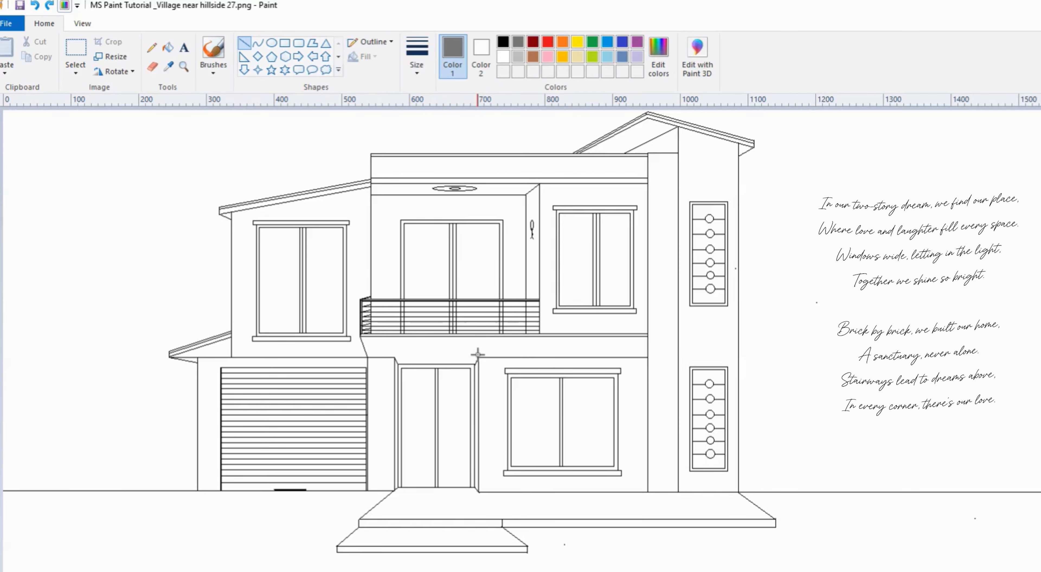
left_click_drag(485, 350, 647, 357)
- Fill the narrow column beside the tower with a grey staggered brick pattern from the parapet down to the ground
mouse_move(648, 162)
left_mouse_down()
mouse_move(678, 163)
mouse_move(677, 173)
left_mouse_up()
mouse_move(648, 183)
left_mouse_down()
mouse_move(673, 183)
mouse_move(678, 212)
left_mouse_up()
left_click_drag(648, 222, 678, 222)
left_click_drag(648, 232, 678, 231)
left_click_drag(648, 242, 678, 241)
left_click_drag(648, 252, 678, 252)
left_click_drag(648, 262, 677, 262)
left_click_drag(648, 272, 678, 272)
left_click_drag(648, 281, 678, 282)
left_click_drag(648, 291, 678, 291)
left_click_drag(648, 301, 678, 301)
left_click_drag(648, 310, 677, 322)
mouse_move(648, 332)
left_mouse_down()
mouse_move(678, 332)
mouse_move(678, 382)
left_mouse_up()
mouse_move(648, 392)
left_mouse_down()
mouse_move(678, 391)
mouse_move(678, 410)
left_mouse_up()
left_click_drag(648, 420, 678, 458)
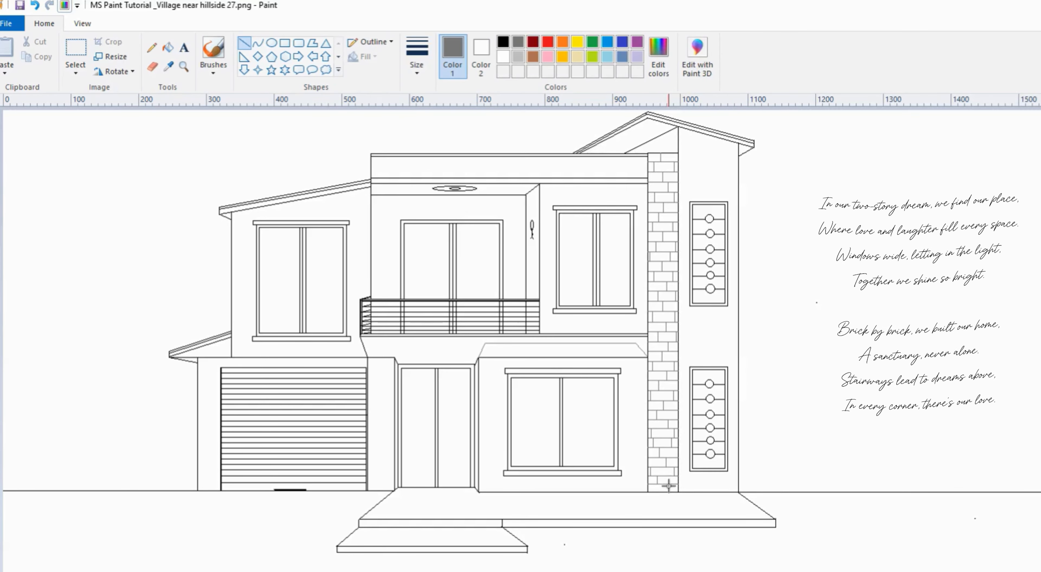
- Draw short, thicker grey vertical handles on both leaves of the entrance door, beside the centre line
left_click(246, 41)
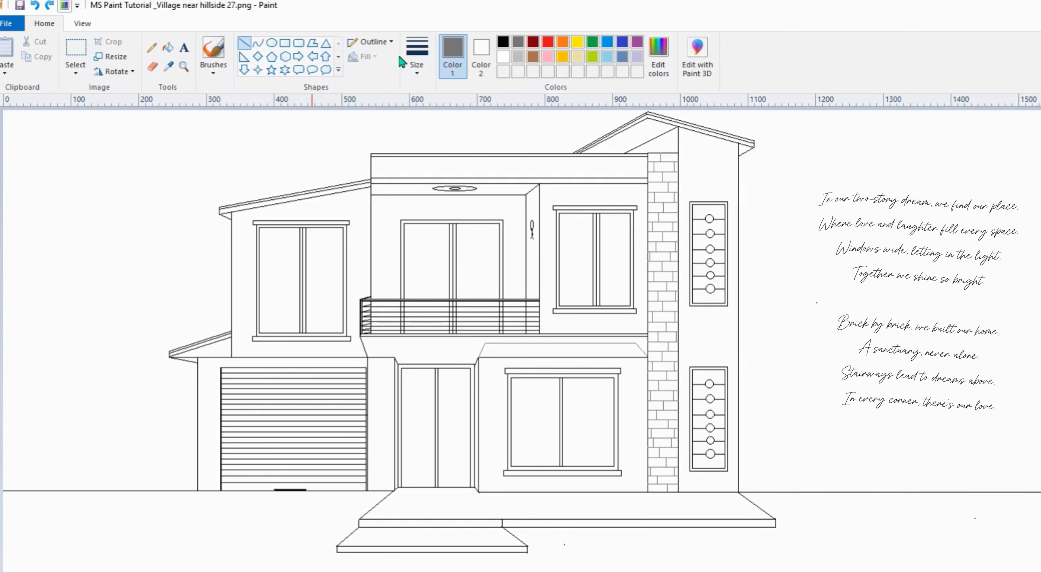
left_click(416, 55)
left_click(431, 132)
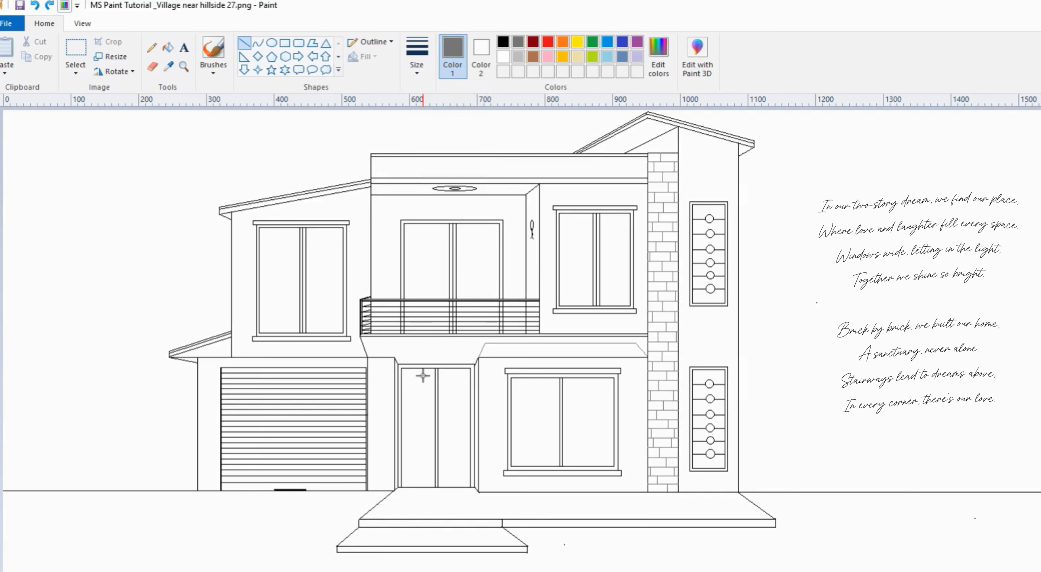
left_click_drag(442, 422, 443, 434)
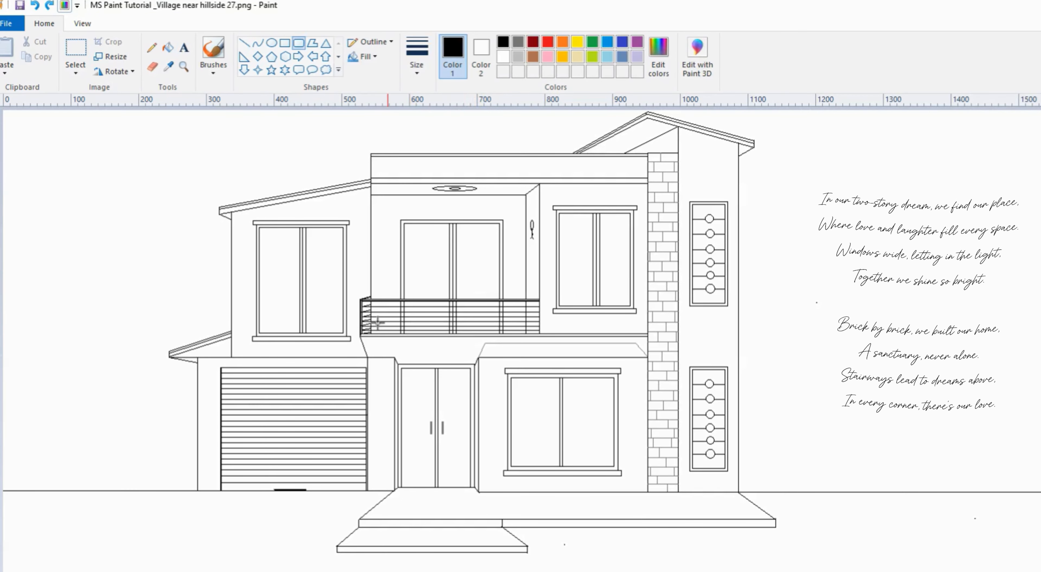
- Draw a small black horizontal rounded rectangle with the thinnest line near the top of the left entrance door leaf
left_click(300, 44)
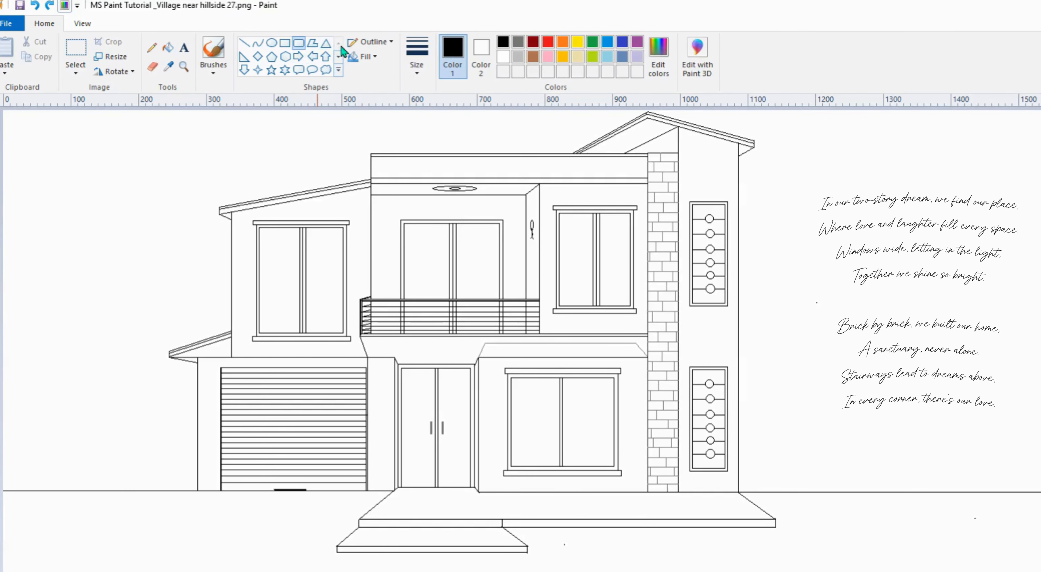
left_click(416, 54)
left_click(419, 95)
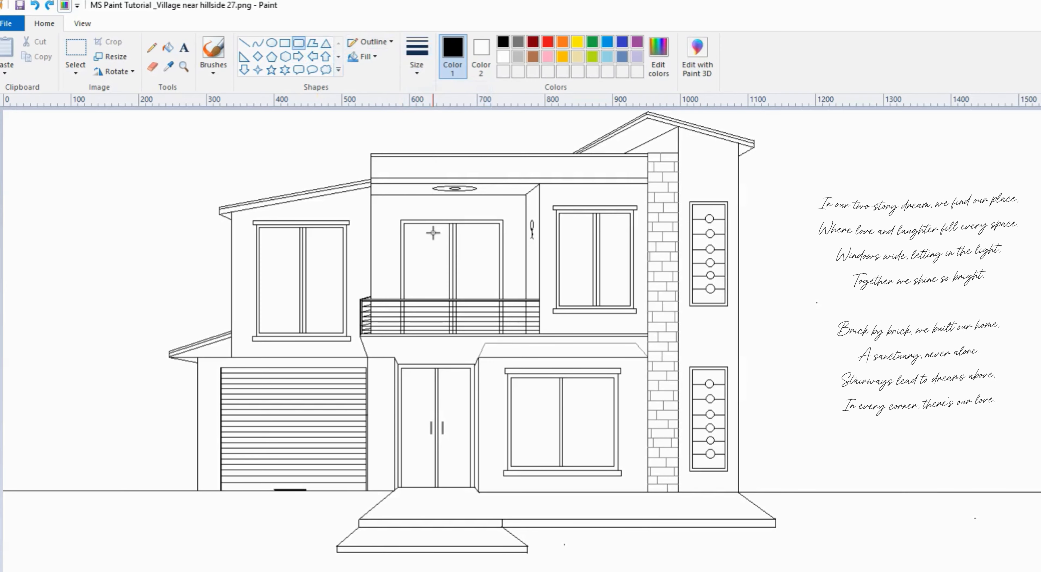
left_click_drag(409, 386, 430, 405)
- Copy the rounded slot on the left entrance door leaf and place the duplicate directly below it
left_click(76, 47)
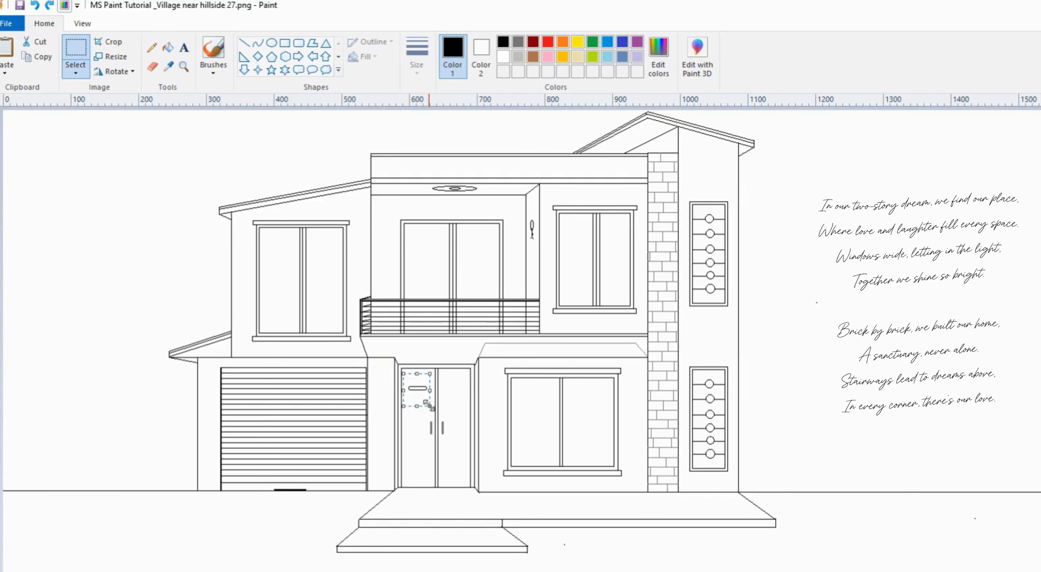
left_click(38, 57)
left_click(6, 49)
left_click_drag(14, 126, 418, 412)
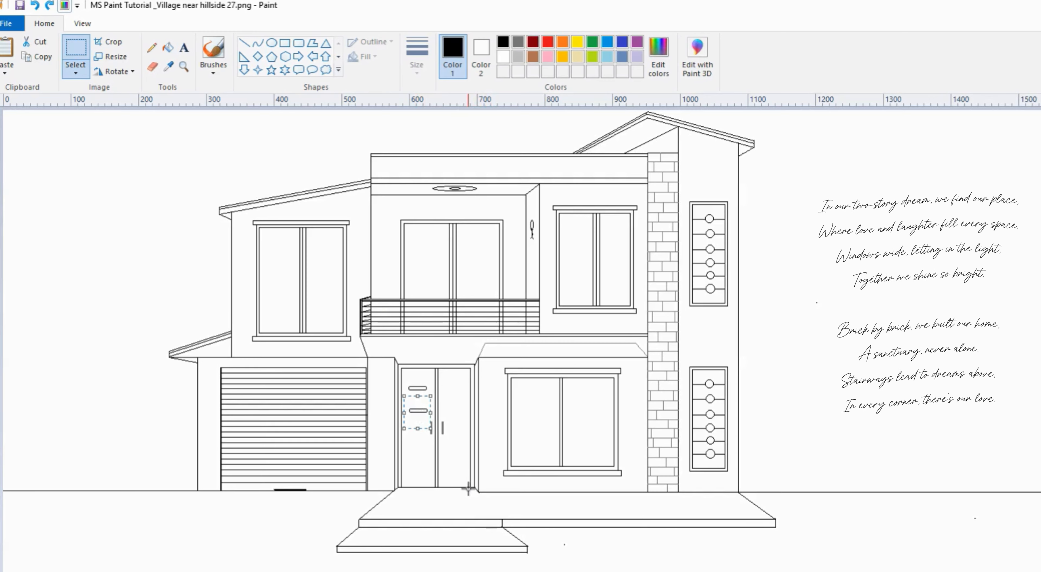
- Paste two more copies of the rounded slot below the existing ones on the left entrance door leaf
left_click(469, 474)
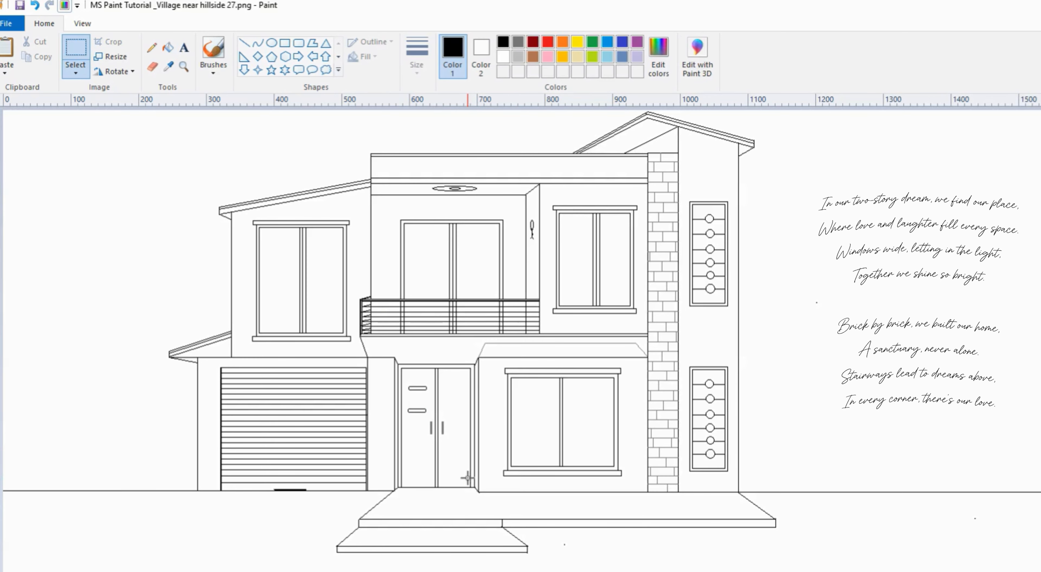
left_click(6, 46)
left_click_drag(15, 120, 416, 439)
left_click(358, 305)
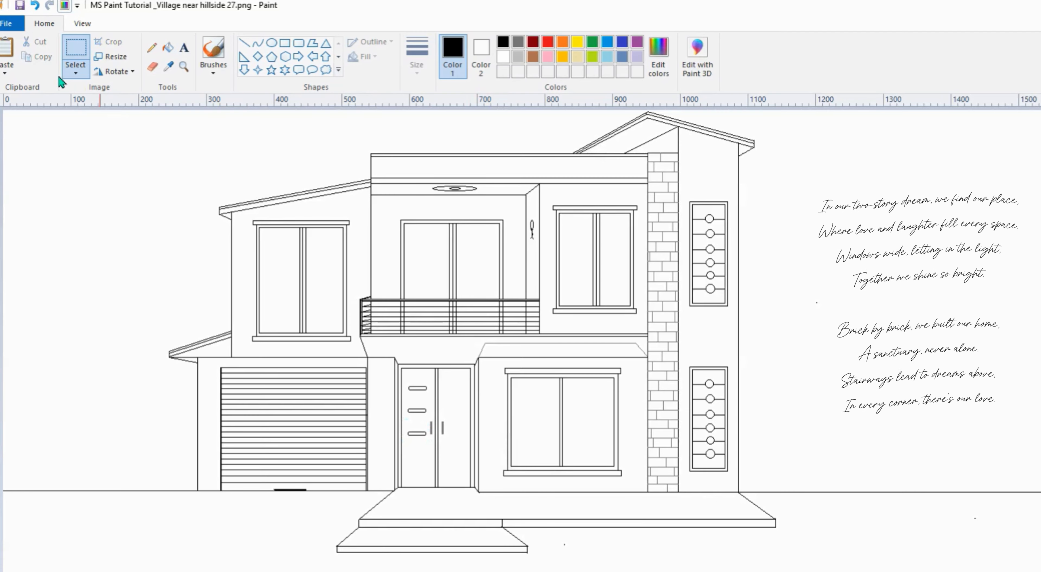
left_click(6, 46)
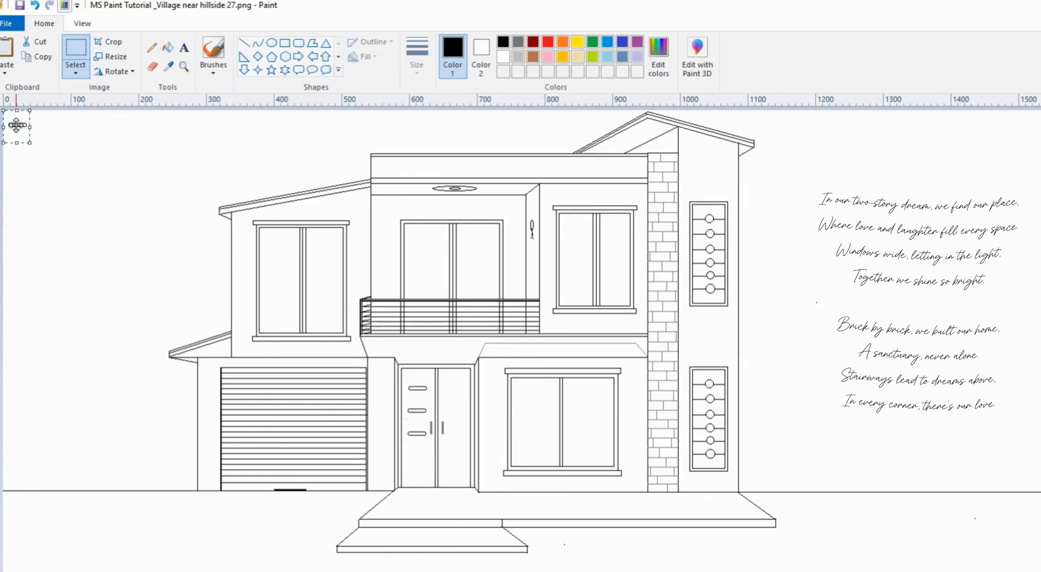
left_click_drag(16, 125, 416, 456)
- Reposition the rounded slots so the four of them form an aligned column on the left entrance door leaf
left_click_drag(406, 381, 427, 470)
key("Down")
key("Down")
key("Down")
key("Left")
key("Left")
key("Left")
- Copy the column of four rounded slots and place the duplicate on the right entrance door leaf
left_click_drag(410, 380, 429, 469)
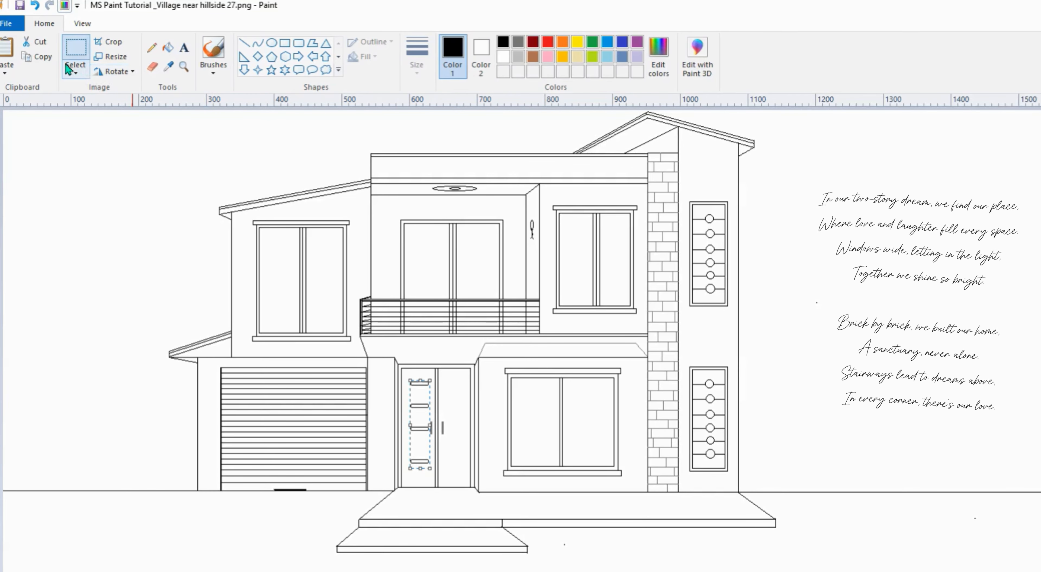
left_click(7, 48)
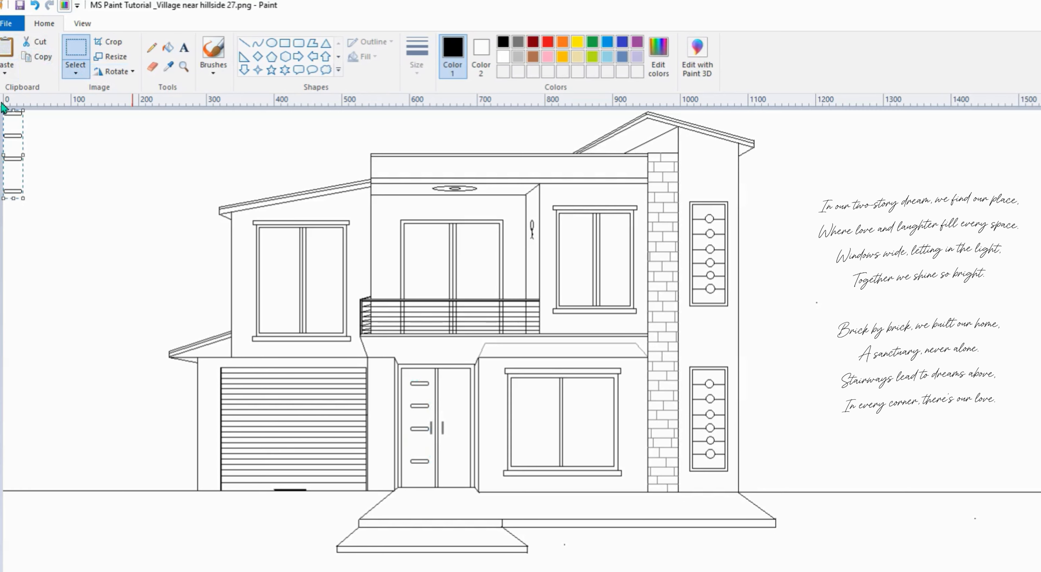
left_click_drag(13, 128, 456, 400)
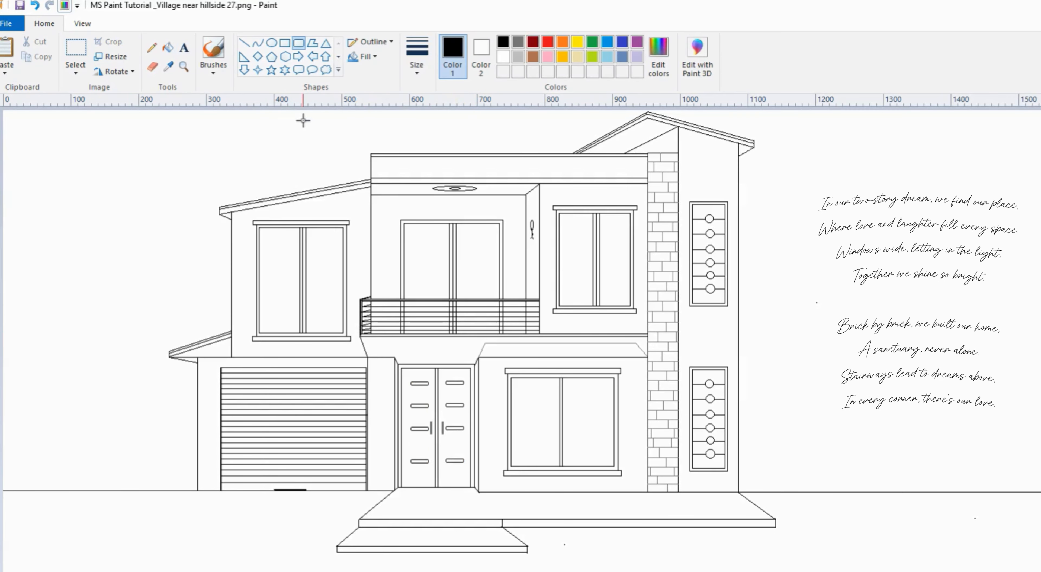
- Draw a wall lamp between the garage and the entrance door from a small horizontal rounded rectangle with a small pentagon above it
left_click(298, 45)
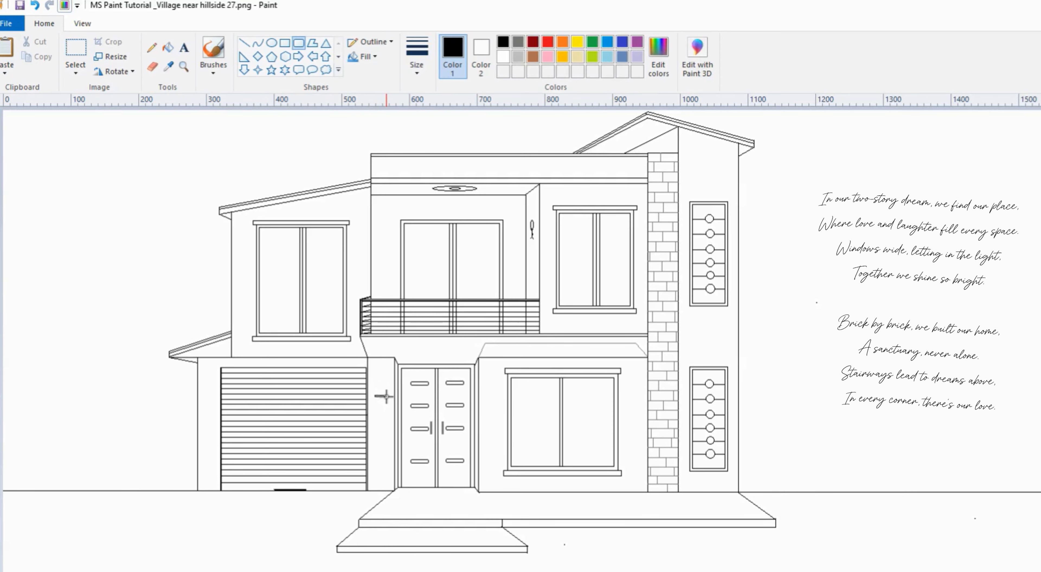
left_click_drag(385, 396, 389, 398)
left_click(272, 57)
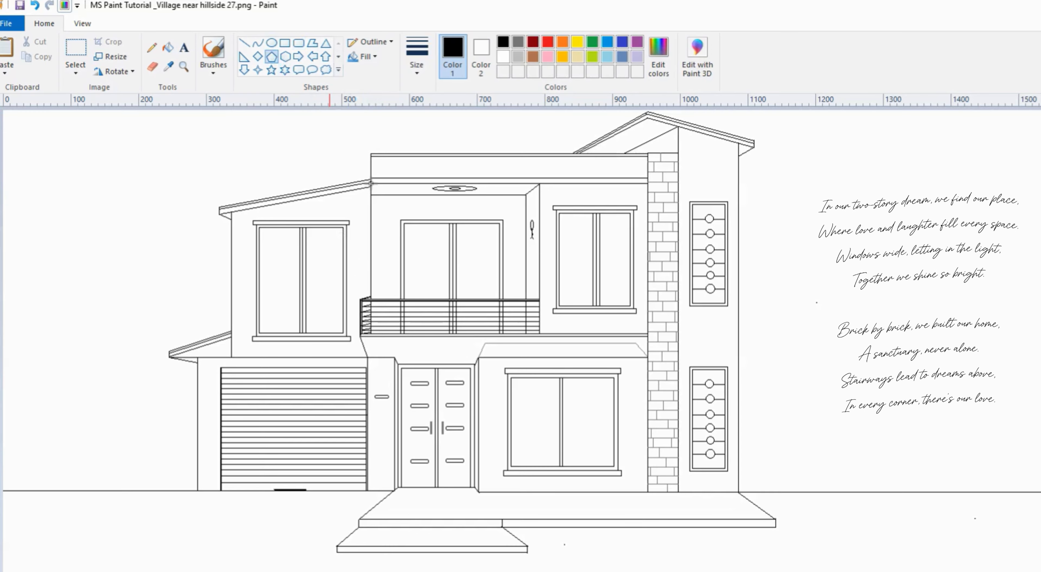
left_click_drag(377, 384, 385, 395)
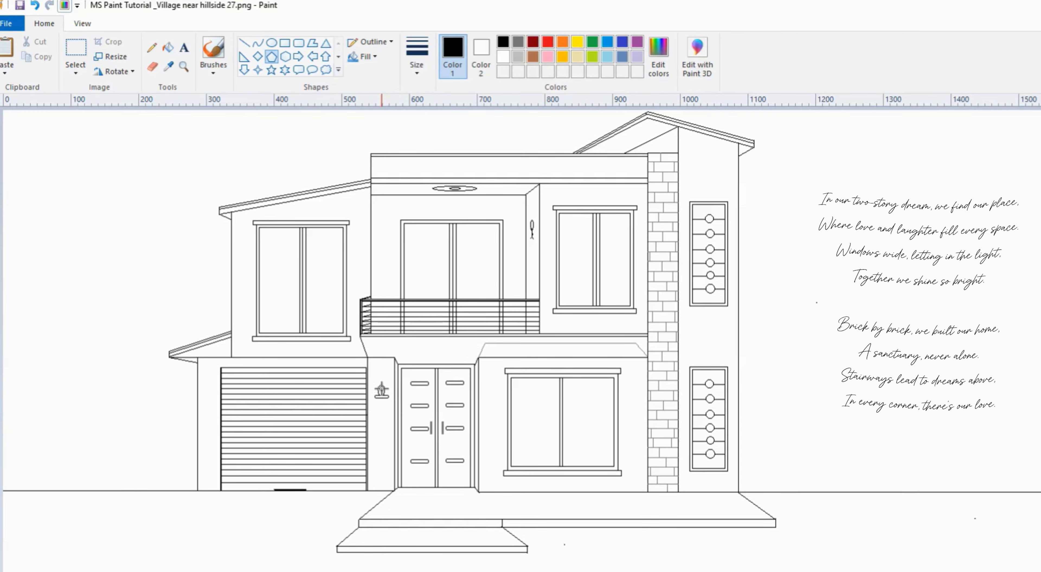
- Draw a horizontal line along the base of the sloped canopy above the ground-floor window, reaching the brick column
left_click(244, 43)
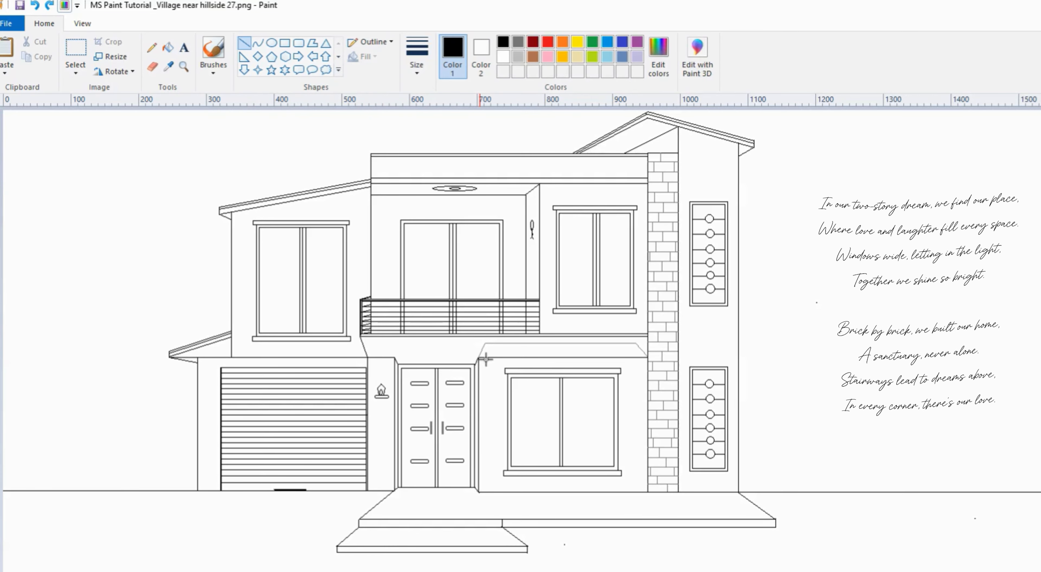
left_click_drag(480, 359, 649, 359)
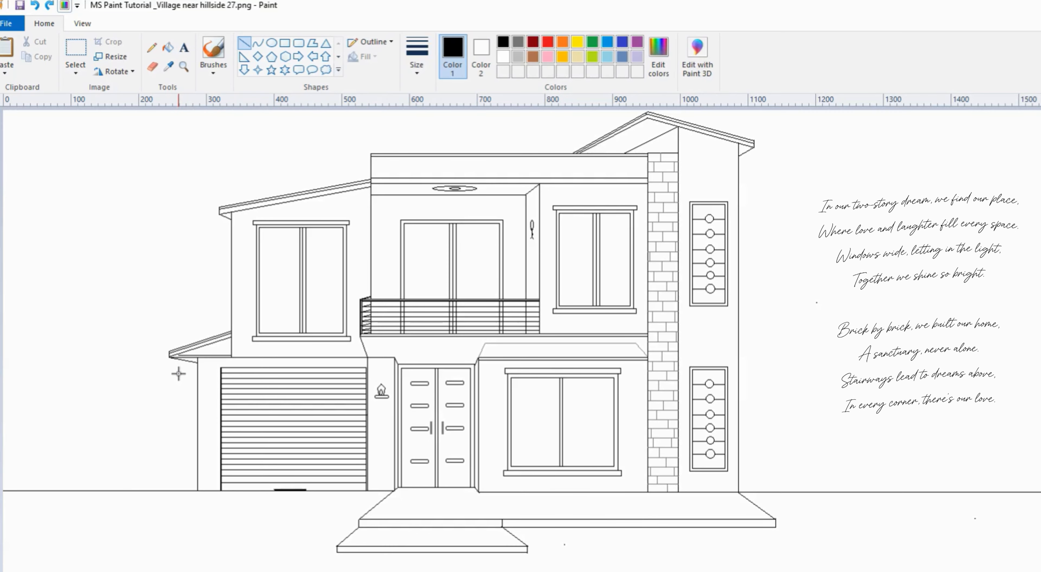
- Draw an inner vertical edge and evenly spaced horizontal rails across the roof parapet, from its left end to the brick column
left_click_drag(371, 155, 647, 172)
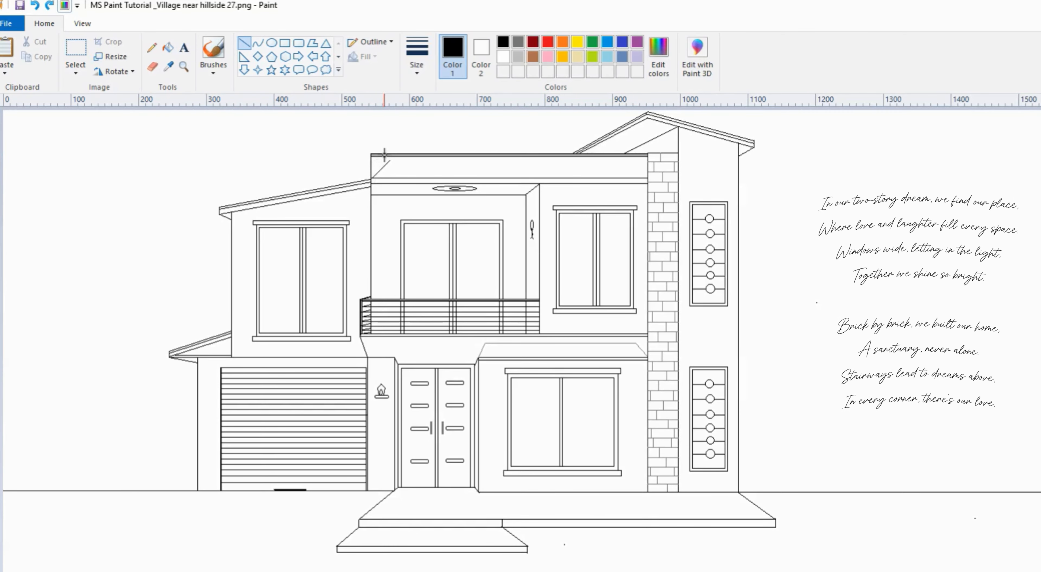
mouse_move(373, 154)
left_mouse_down()
mouse_move(374, 178)
mouse_move(376, 160)
left_mouse_up()
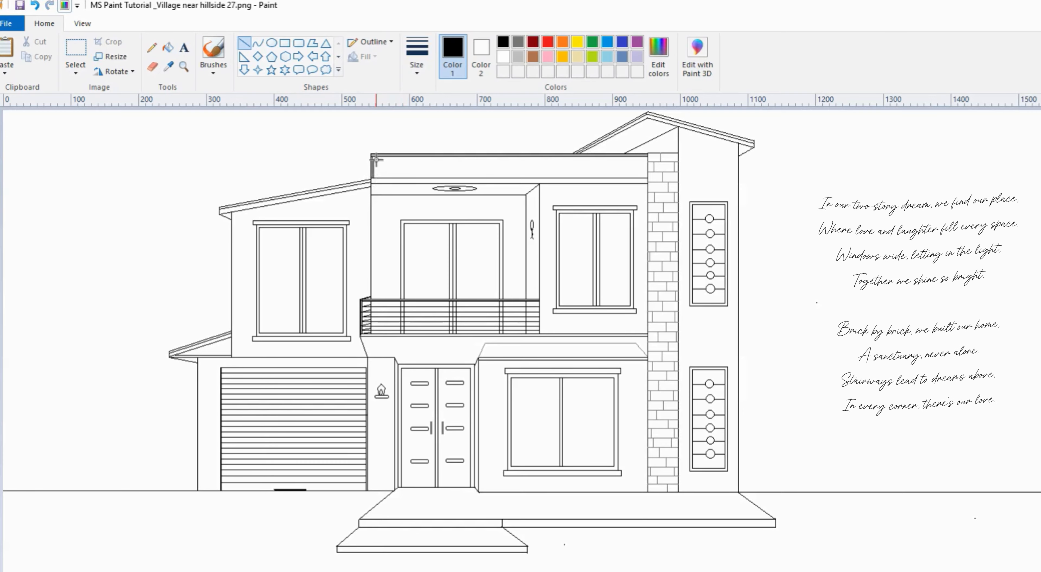
key("ctrl+z")
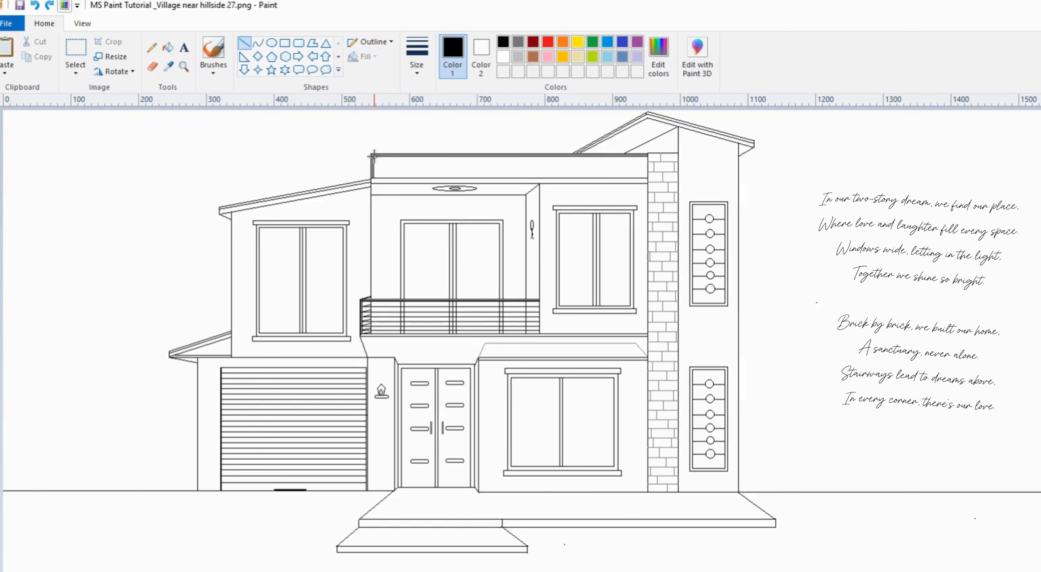
mouse_move(375, 162)
left_mouse_down()
mouse_move(648, 174)
mouse_move(460, 177)
mouse_move(640, 185)
left_mouse_up()
mouse_move(374, 172)
left_mouse_down()
mouse_move(642, 189)
mouse_move(414, 177)
mouse_move(633, 196)
left_mouse_up()
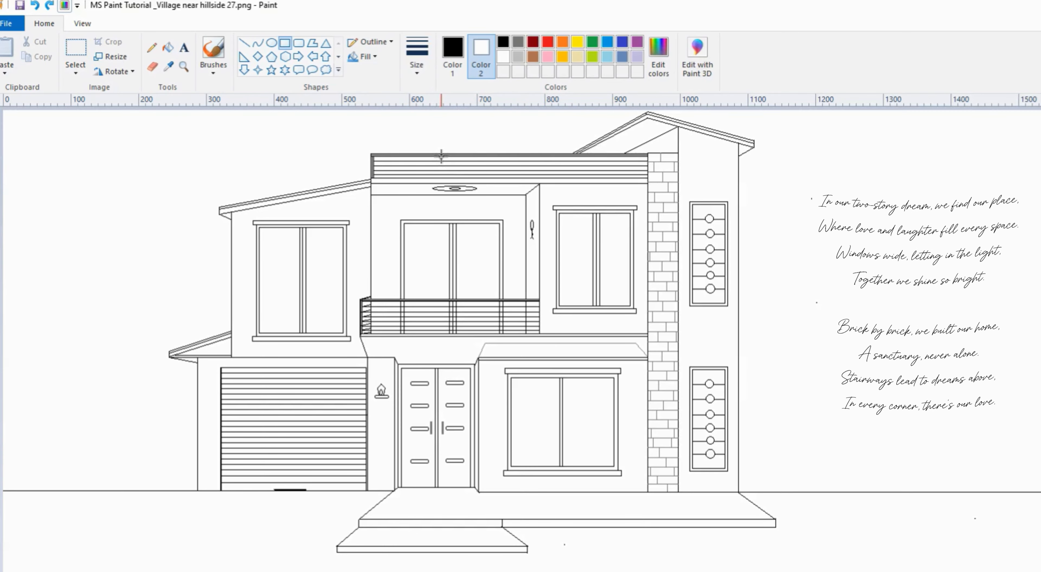
- Add four evenly spaced narrow rectangular posts across the horizontal rails of the roof parapet
left_click_drag(441, 156, 446, 170)
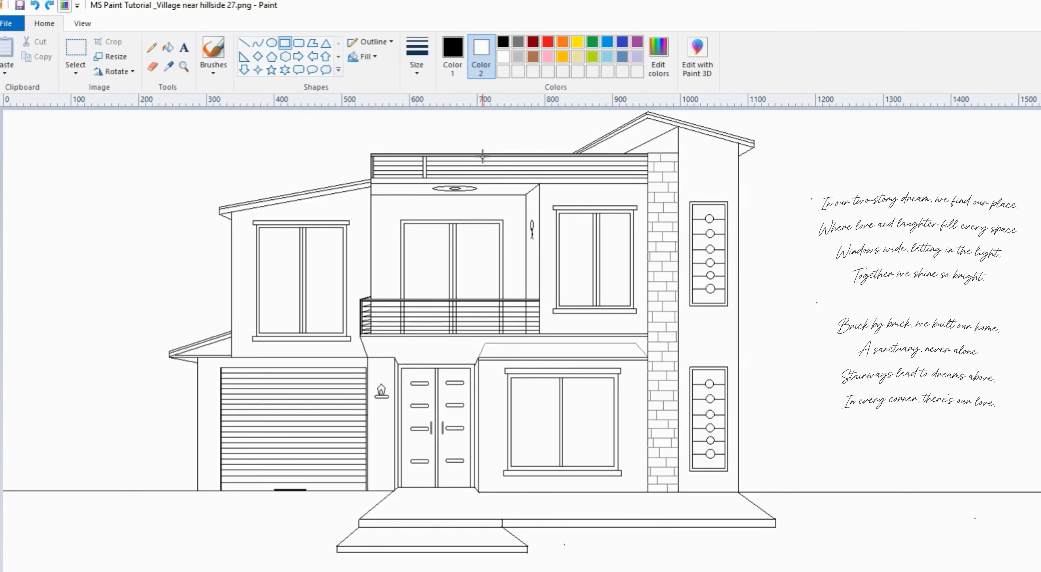
mouse_move(482, 156)
left_mouse_down()
mouse_move(478, 178)
mouse_move(539, 177)
left_mouse_up()
left_click_drag(598, 157, 596, 178)
- Draw a vertical line just inside the left edge of the balcony recess, from the ceiling down to the railing
left_click(244, 43)
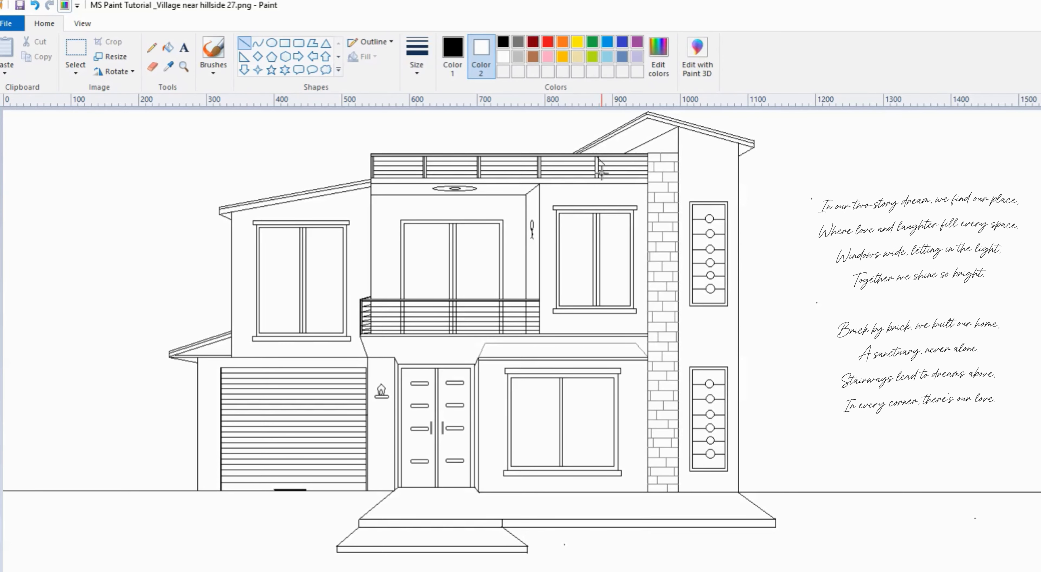
left_click_drag(374, 184, 375, 301)
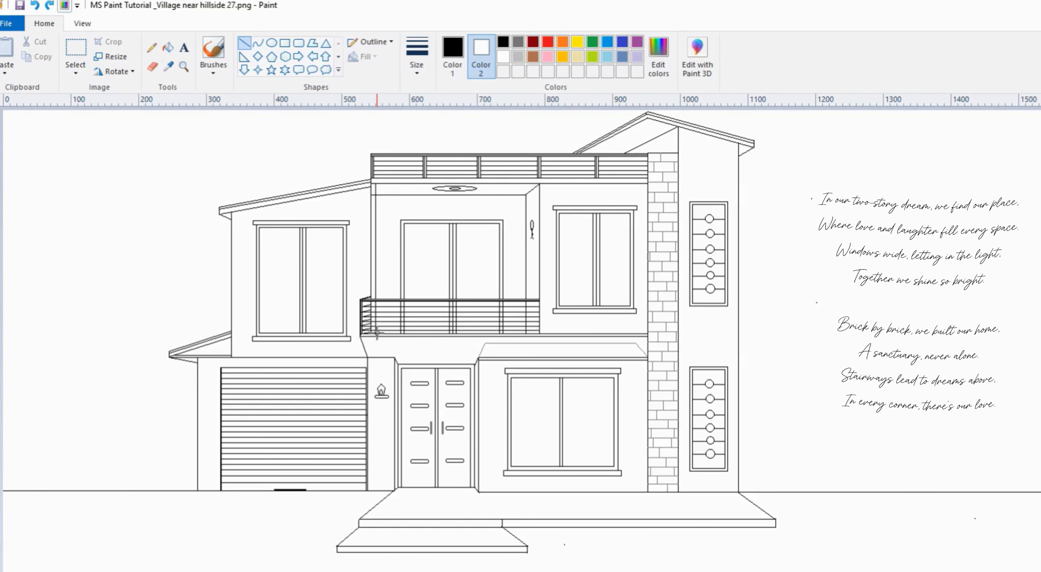
left_click(159, 68)
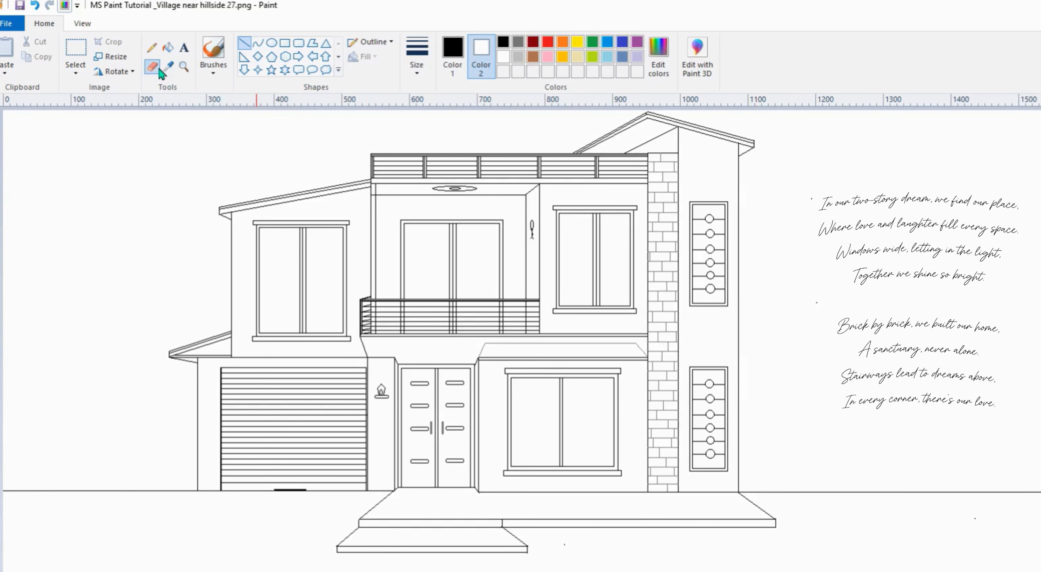